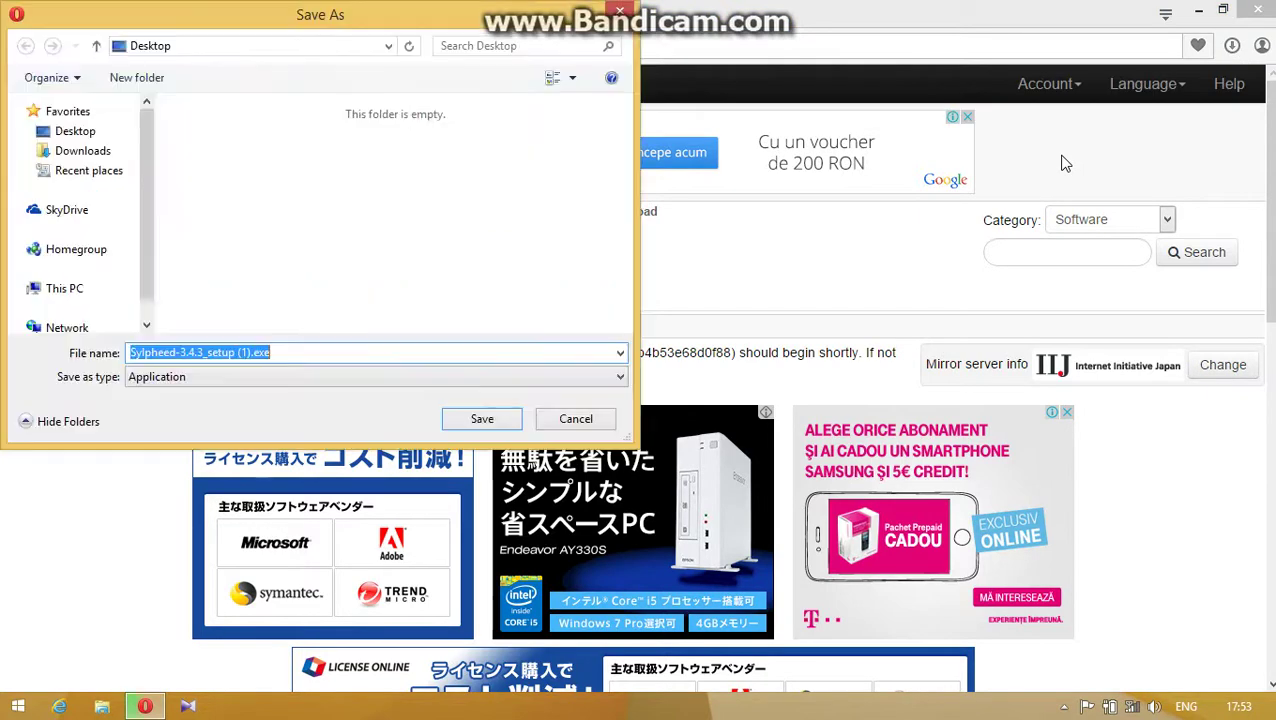
- Discard the duplicate installer save in Opera and run Sylpheed-3.4.3_setup.exe from Downloads
left_click(579, 418)
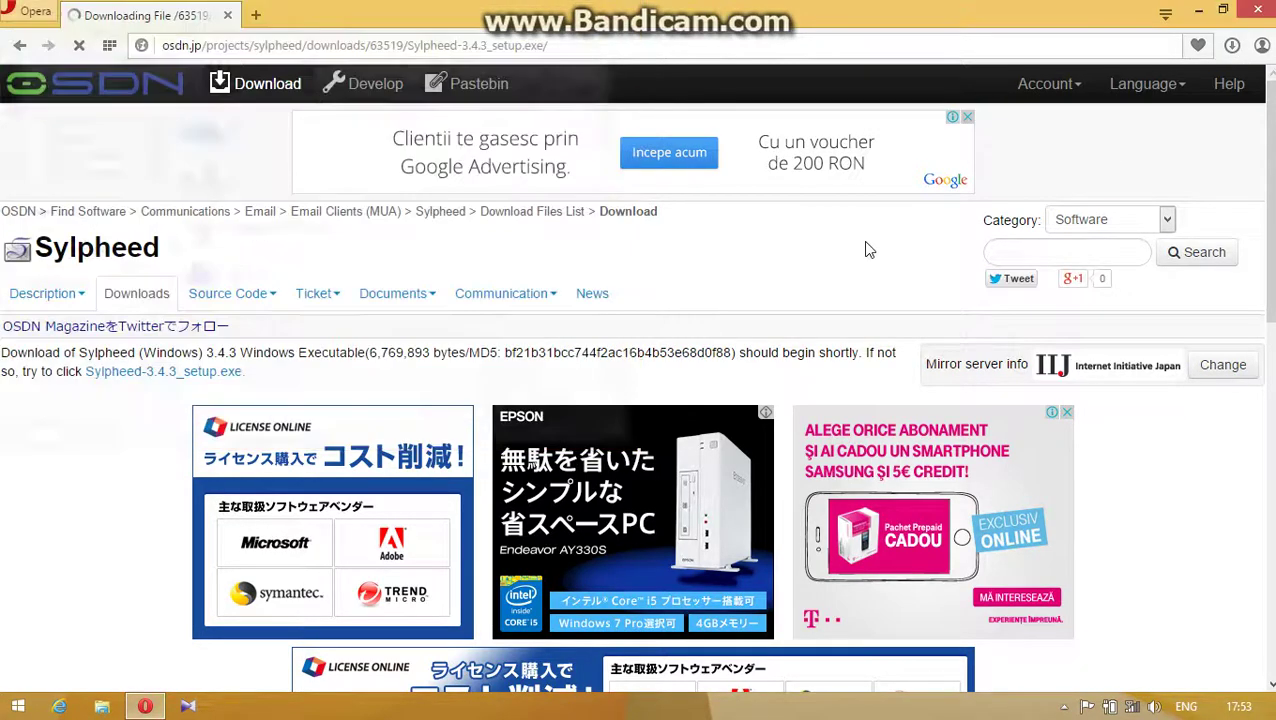
left_click(1231, 47)
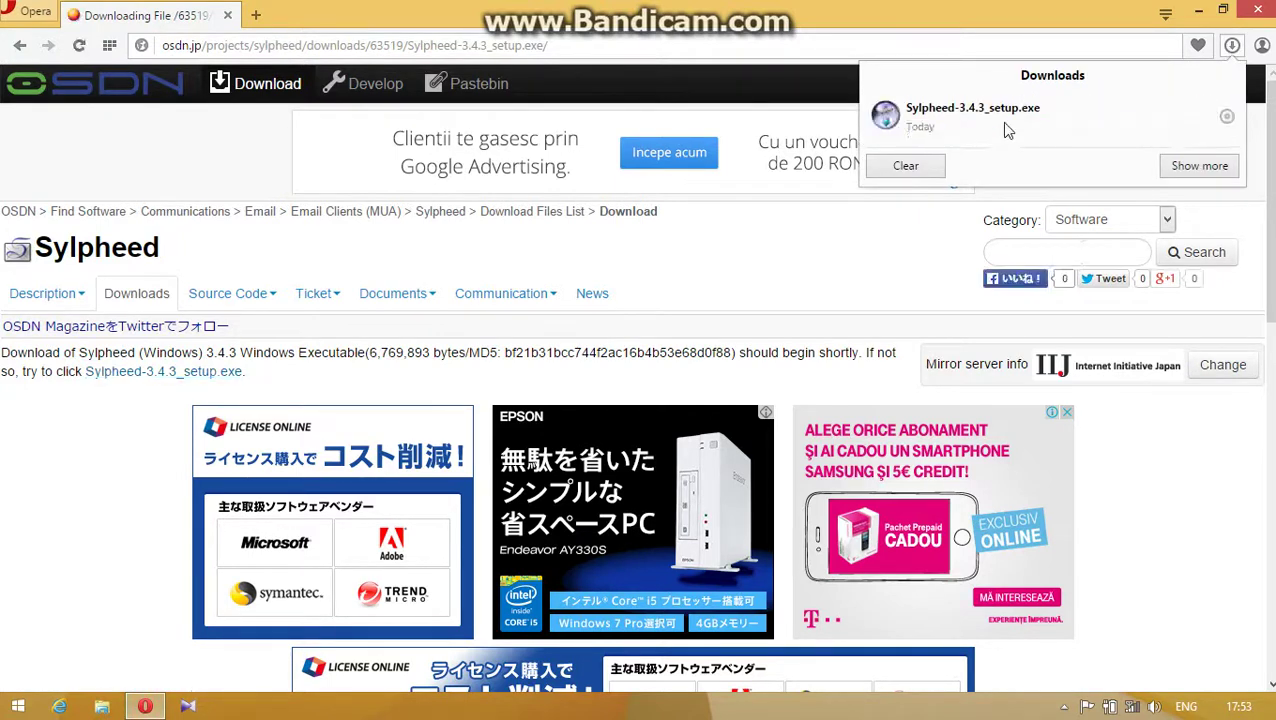
left_click(1045, 114)
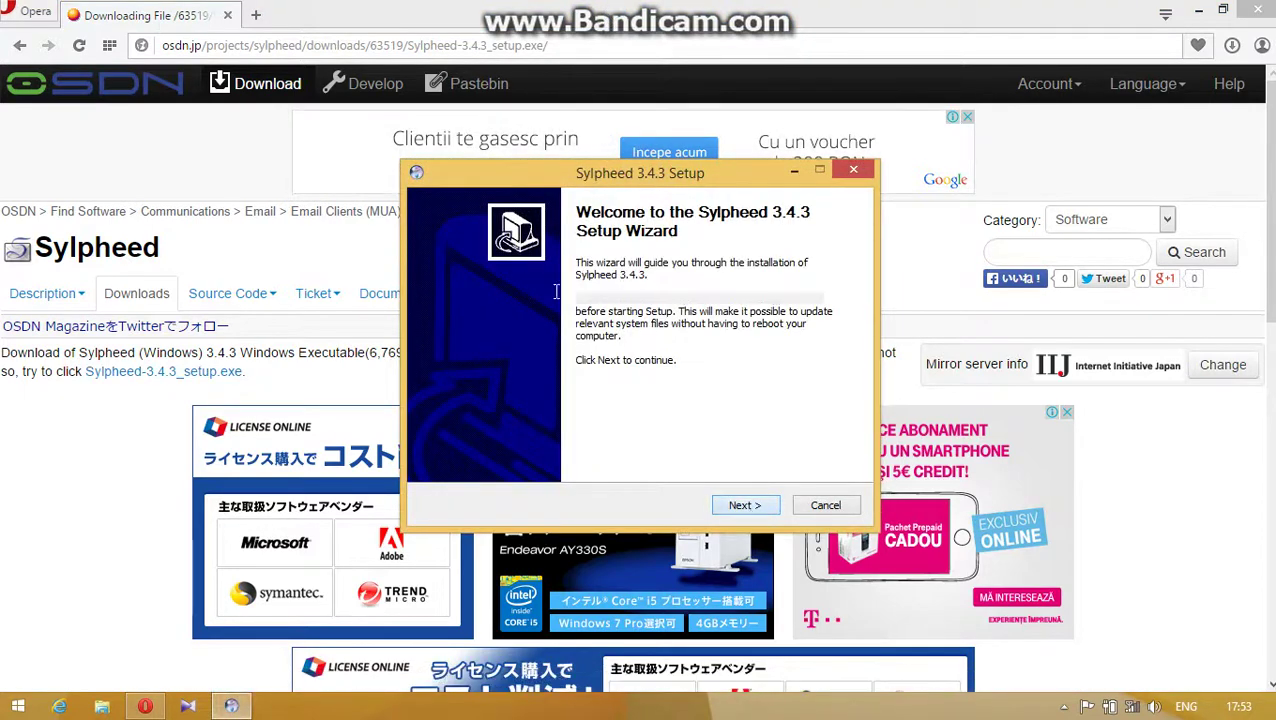
- Install Sylpheed 3.4.3 with default components into C:\Program Files (x86)\Sylpheed, skipping the README
left_click(745, 504)
left_click(435, 447)
left_click(745, 505)
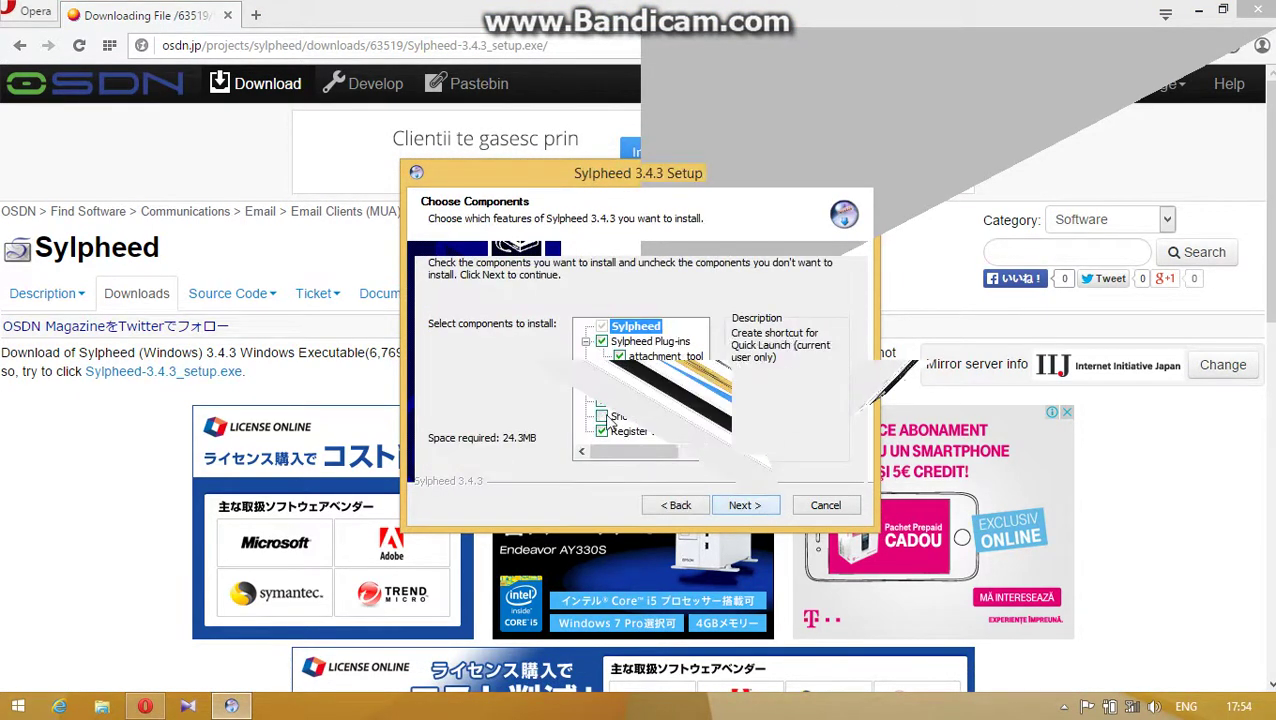
left_click(762, 506)
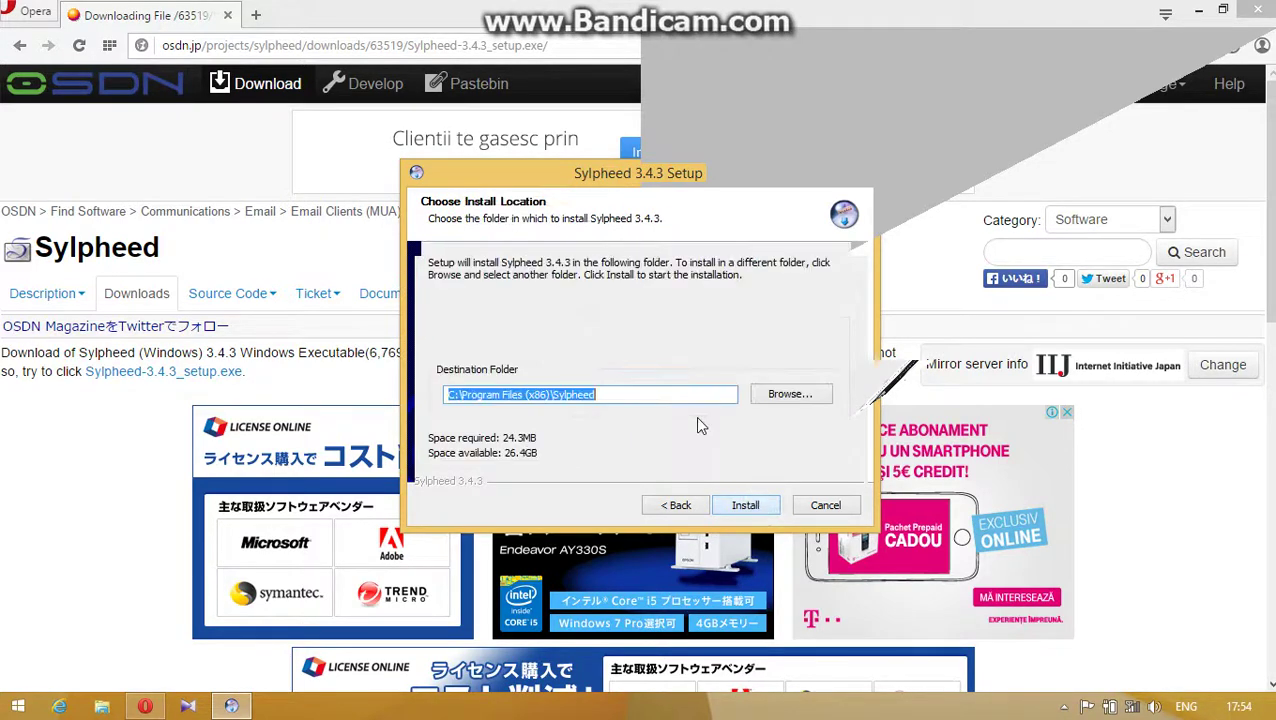
left_click(745, 502)
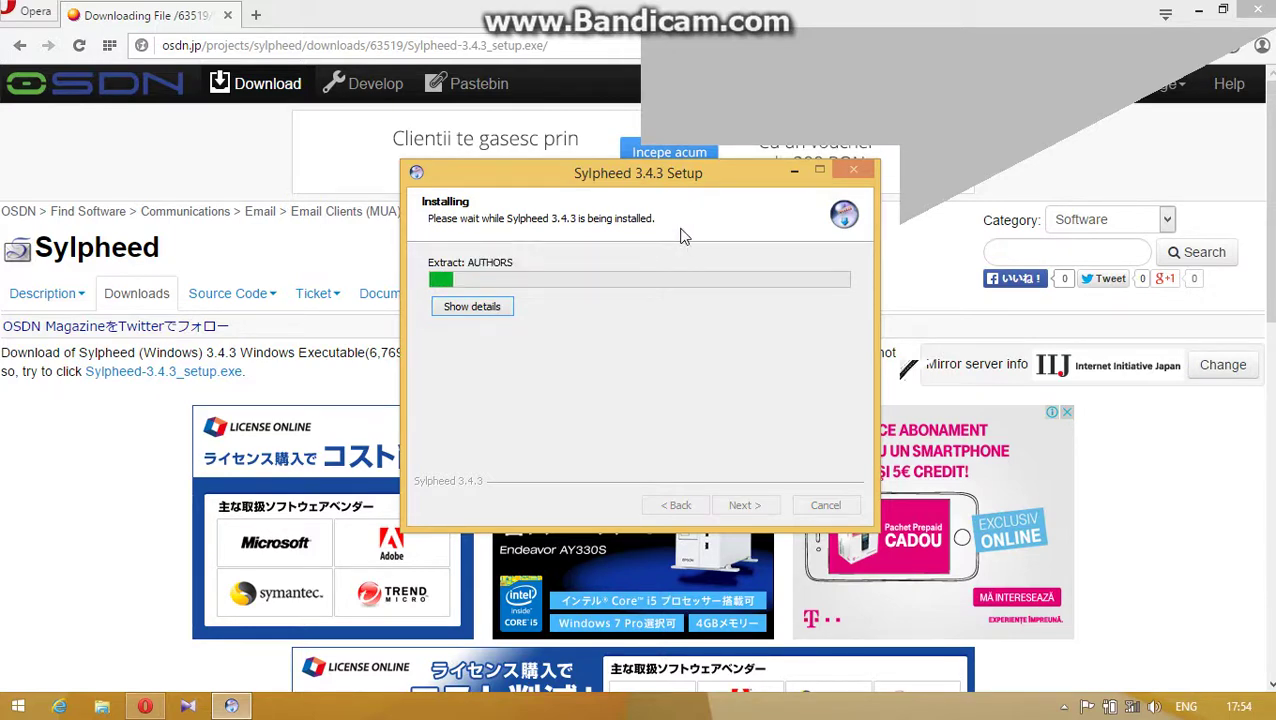
left_click(505, 307)
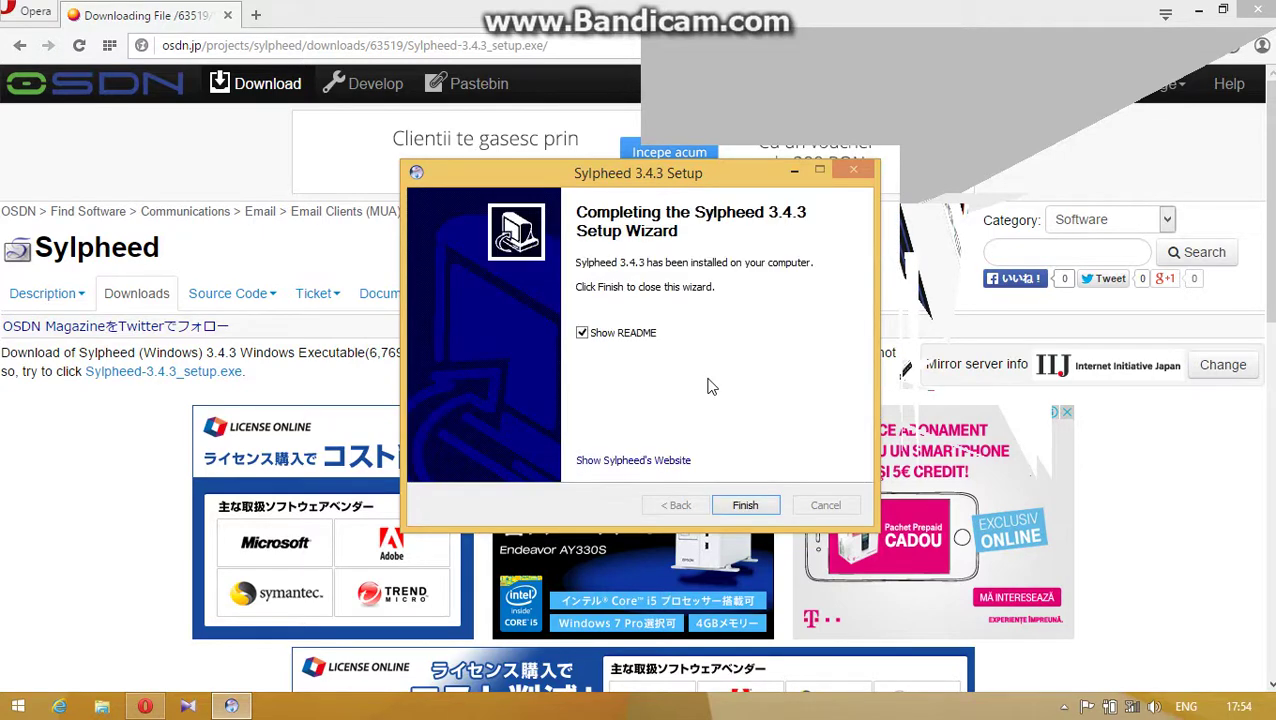
left_click(623, 339)
left_click(745, 506)
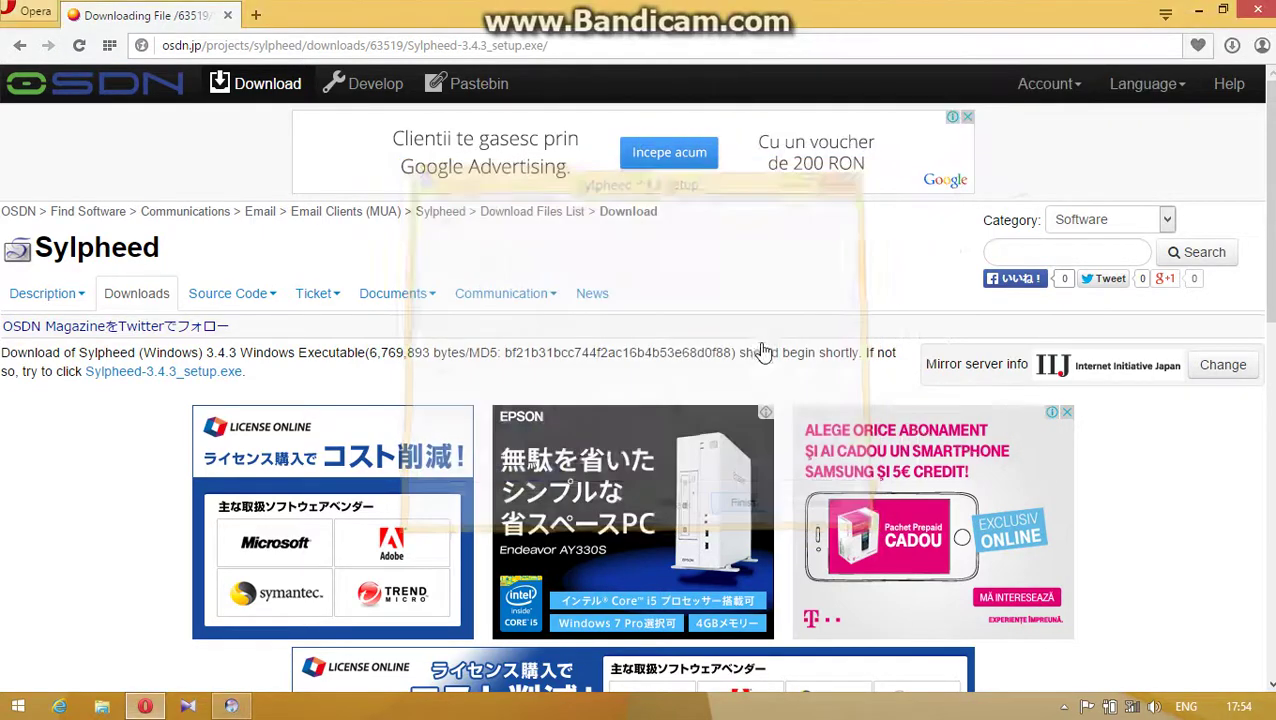
- Close Opera, permanently delete the Sylpheed setup file from the desktop, and launch Sylpheed
left_click(1256, 12)
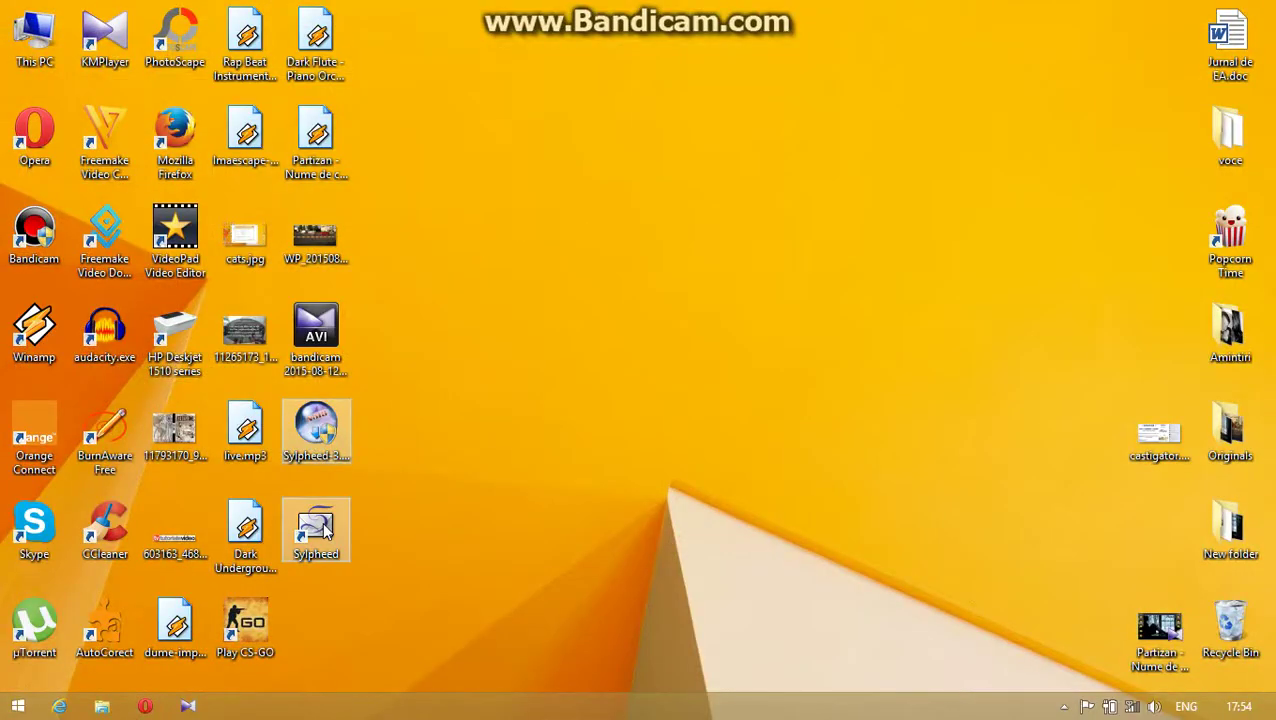
left_click(322, 414)
key("shift+Delete")
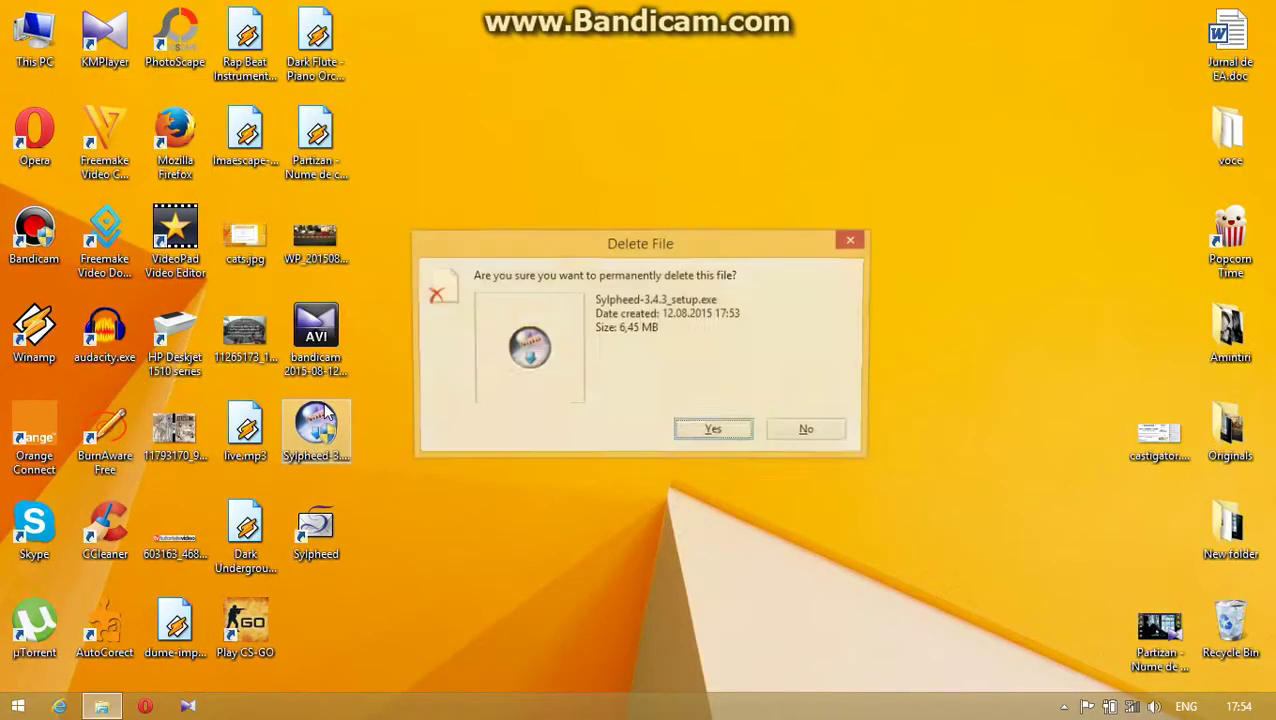
key("Return")
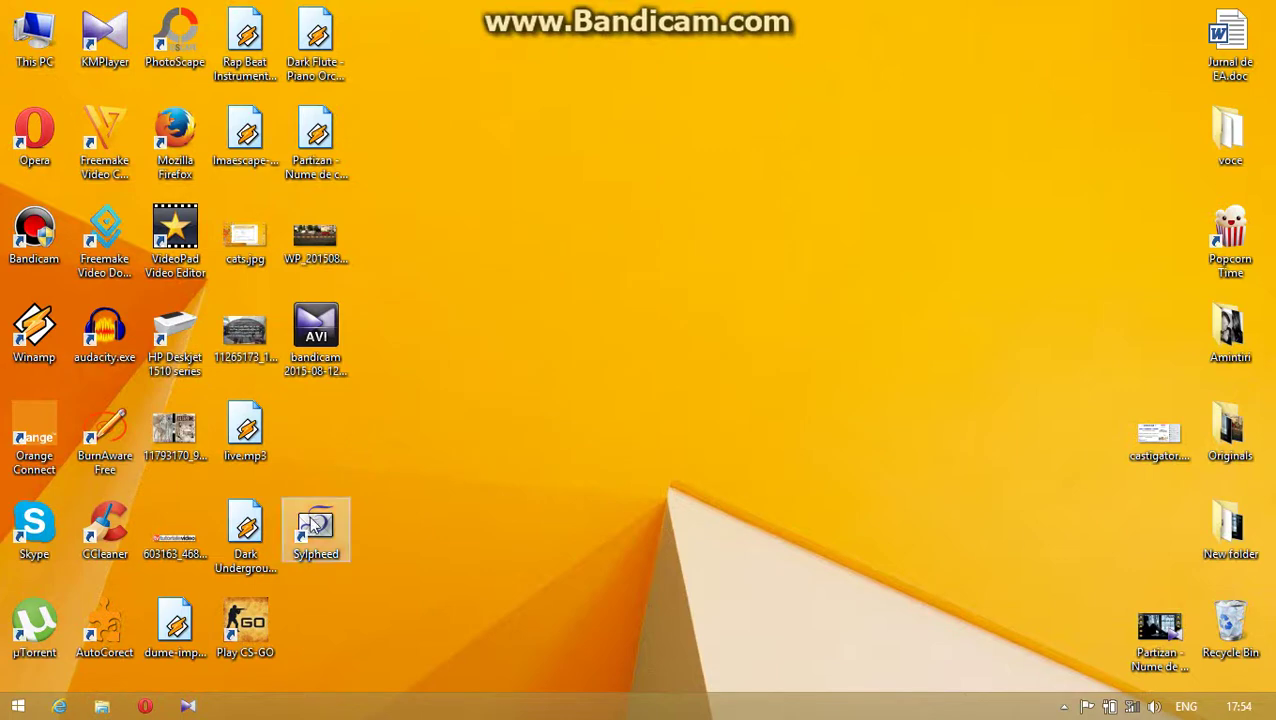
left_click_drag(316, 525, 314, 427)
double_click(314, 428)
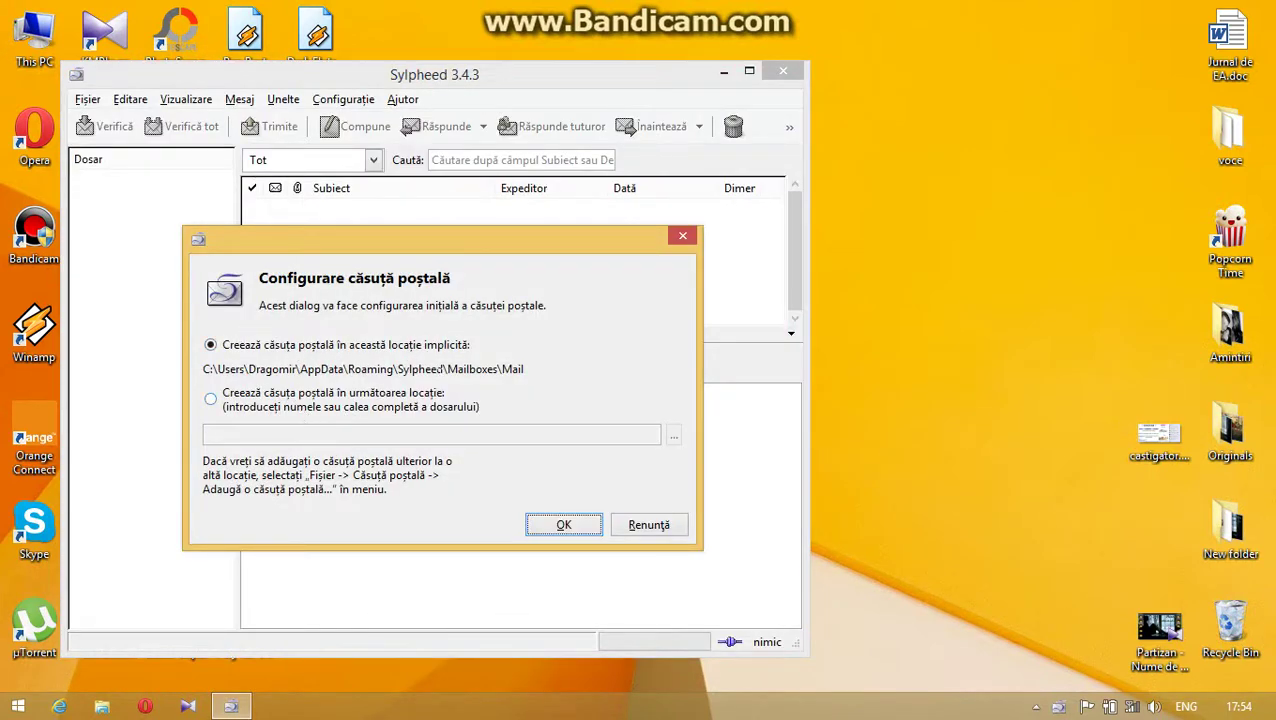
- Accept the default mailbox location and choose the POP3 (Gmail) account type
left_click(564, 527)
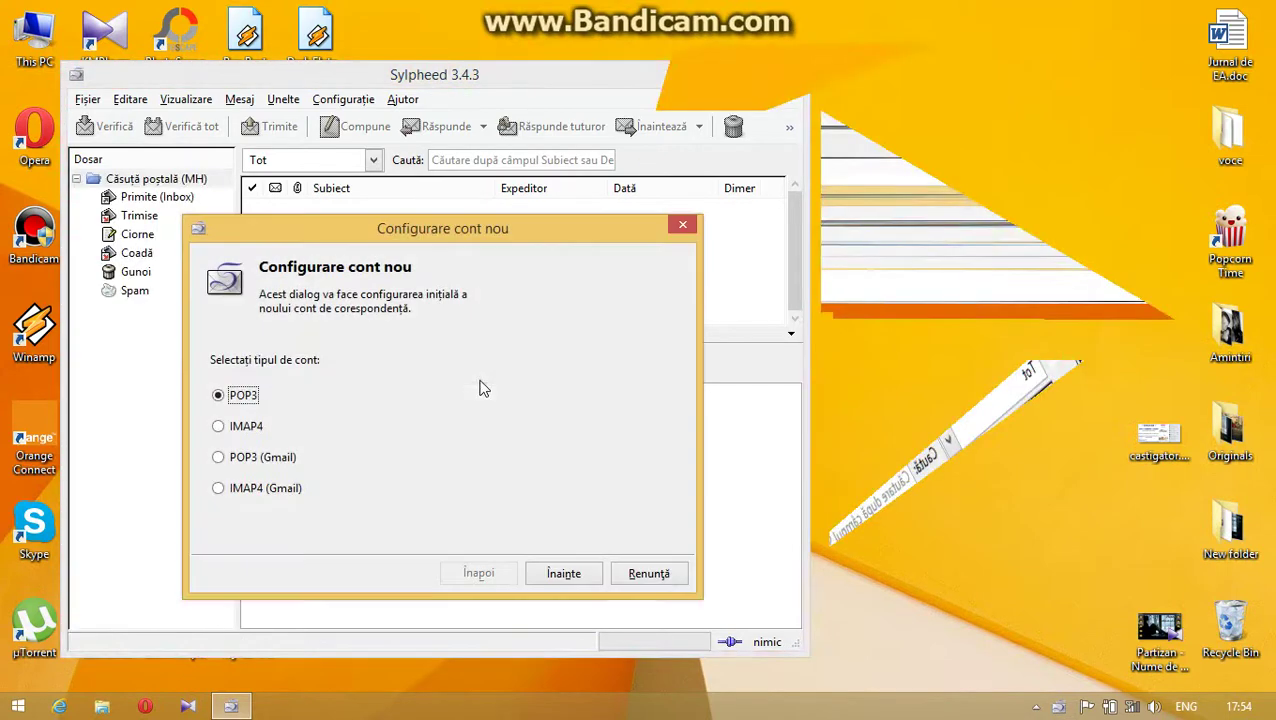
left_click(218, 458)
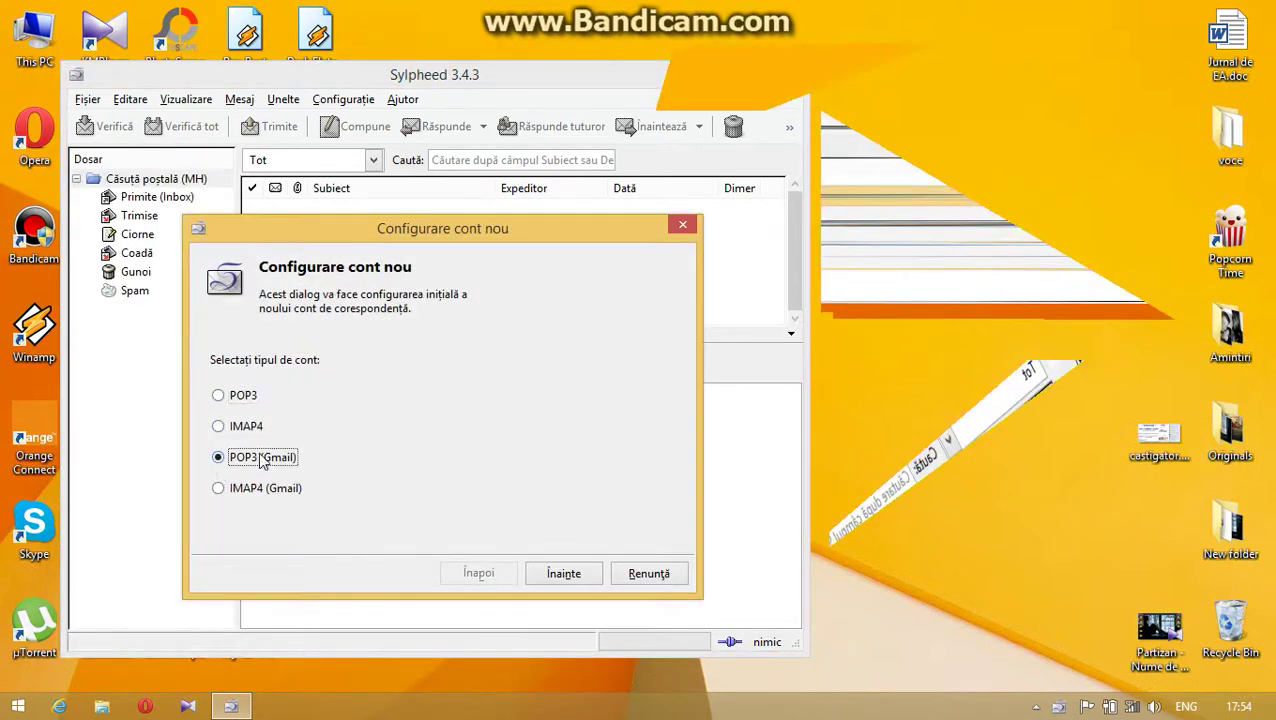
left_click(564, 573)
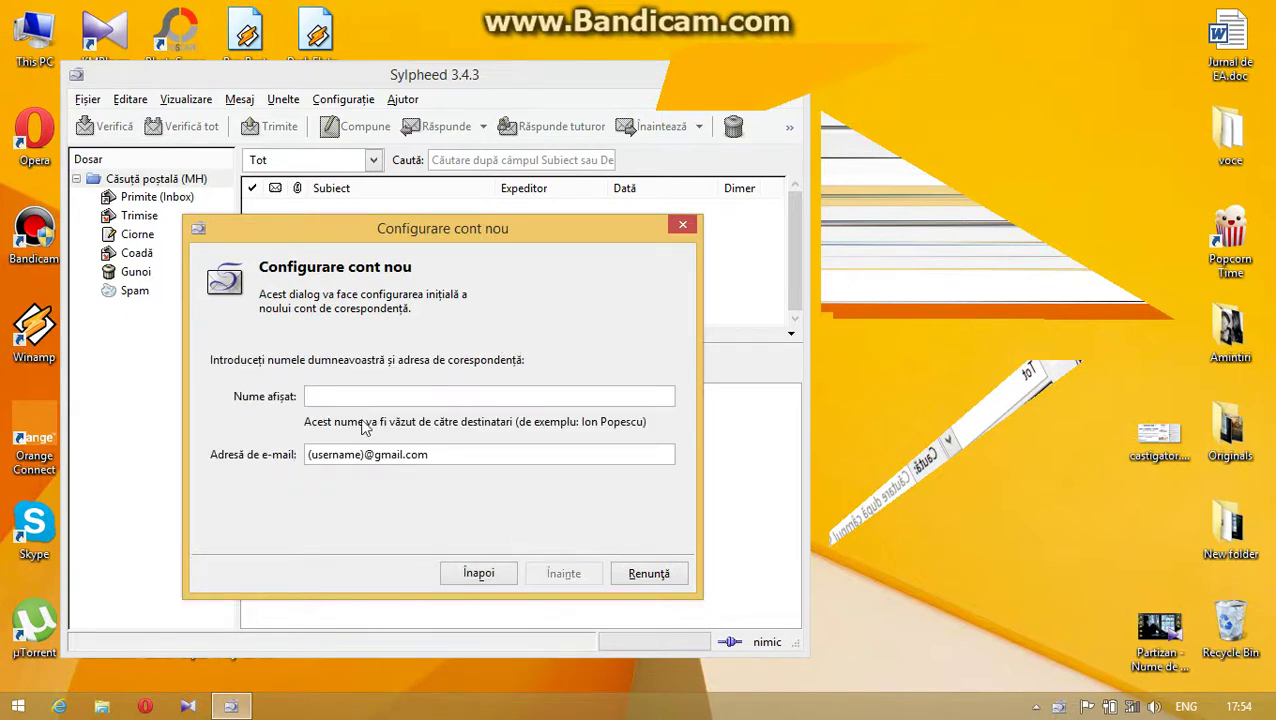
- Replace the (username) placeholder with the user's Gmail username and finish creating the account
left_click_drag(364, 454, 288, 455)
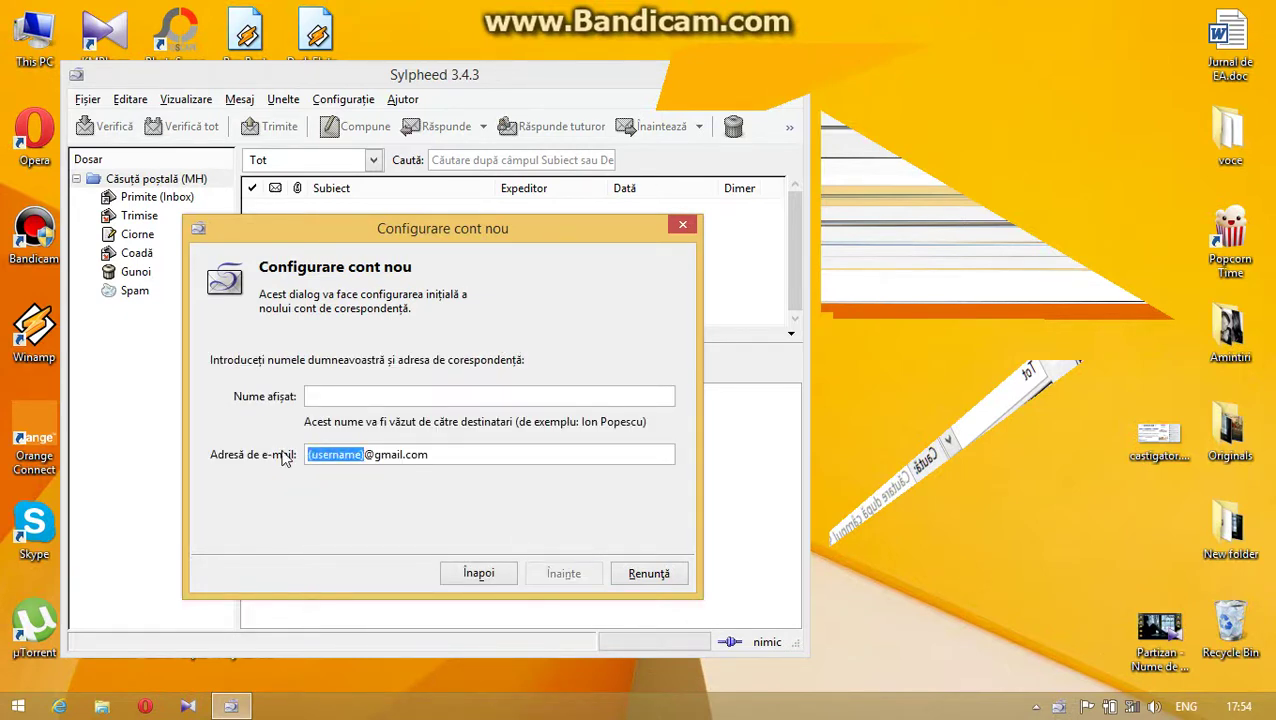
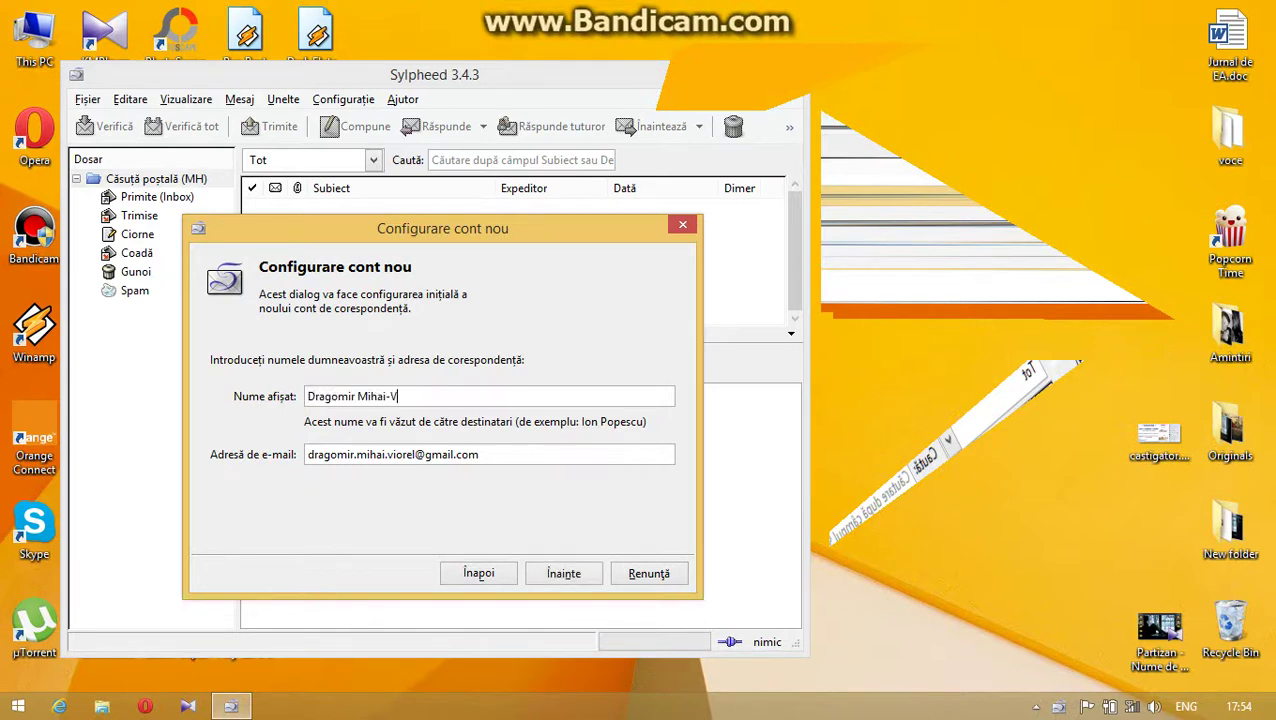
left_click(583, 578)
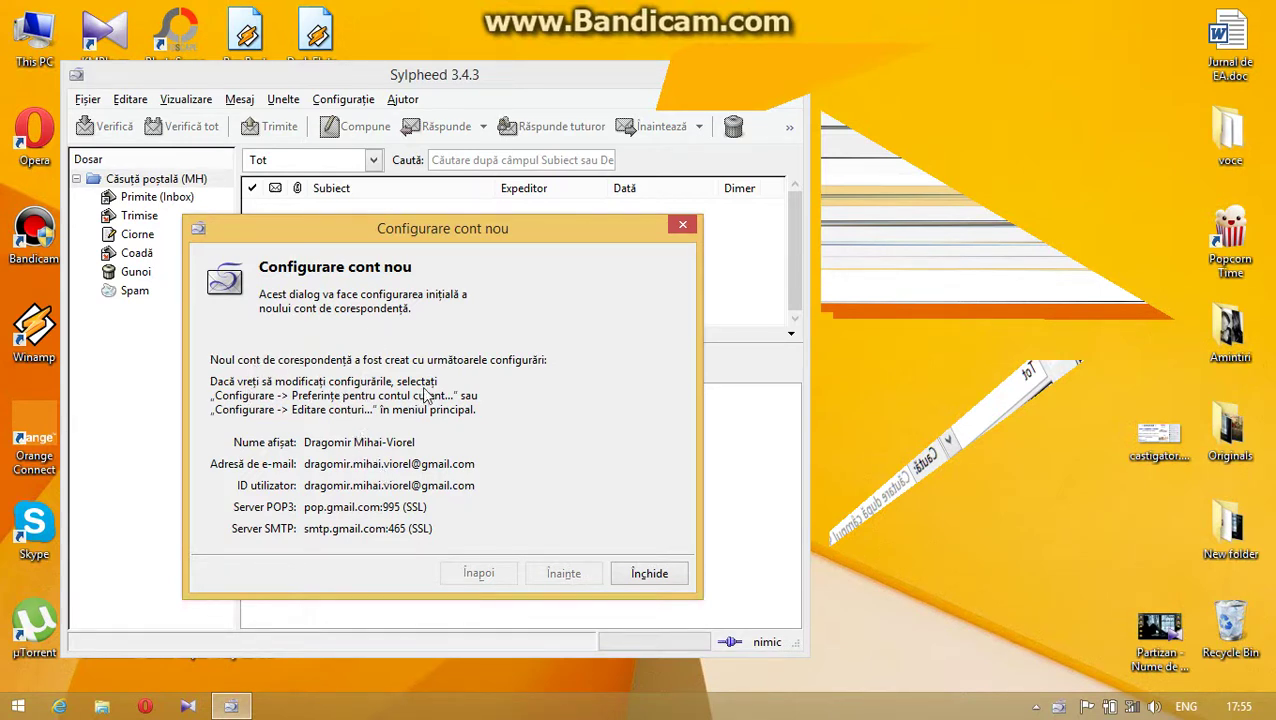
left_click_drag(505, 230, 541, 228)
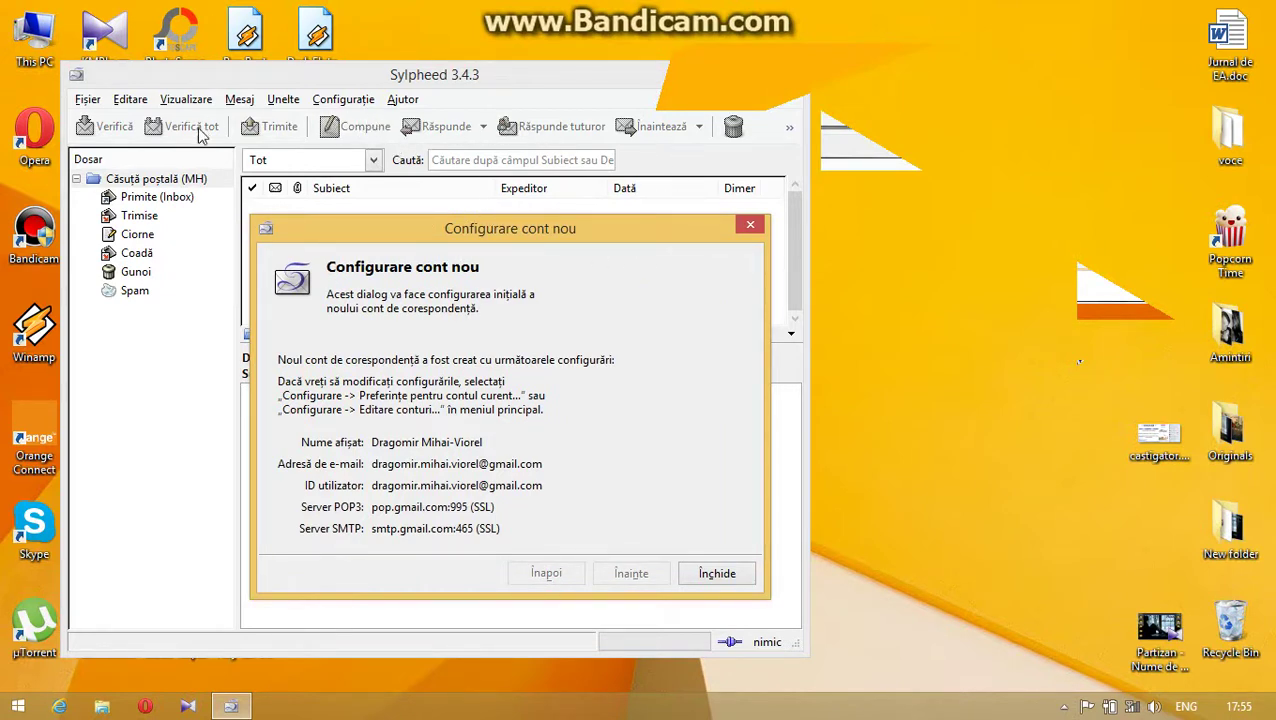
left_click(716, 573)
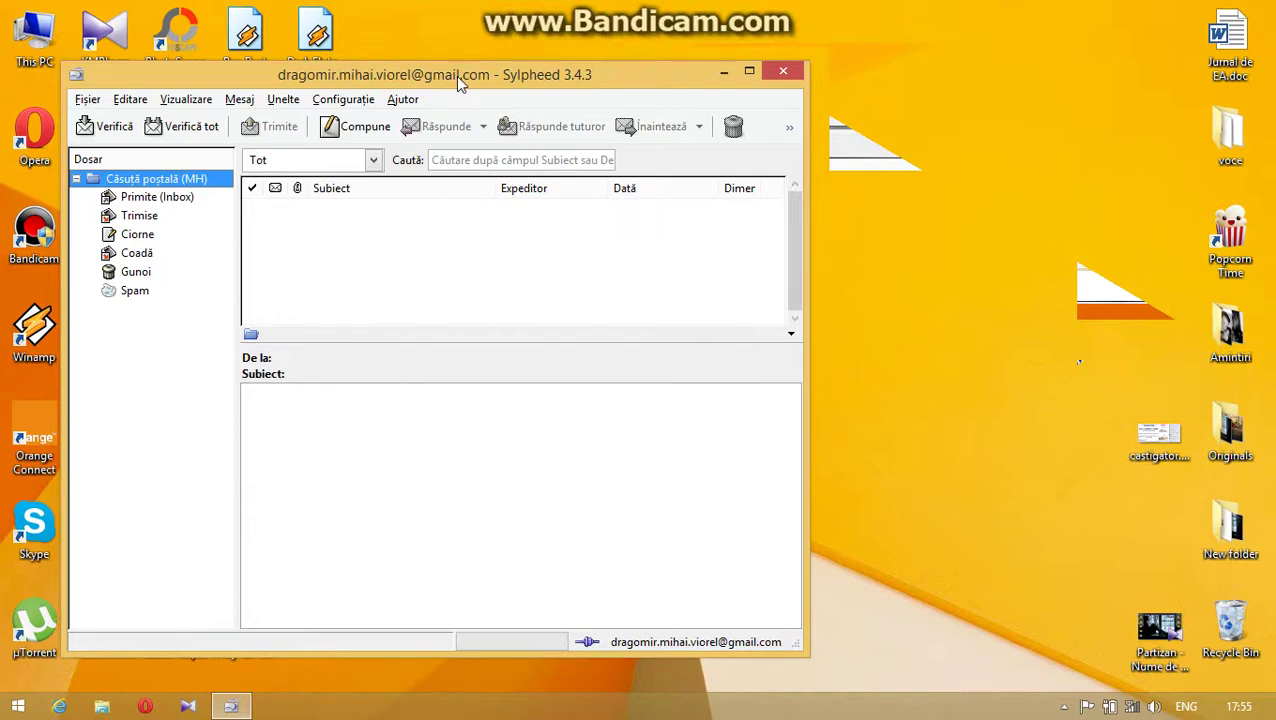
- Maximize the Sylpheed mail window and look through the menus for account options
mouse_move(460, 82)
left_mouse_down()
mouse_move(730, 38)
mouse_move(474, 73)
left_mouse_up()
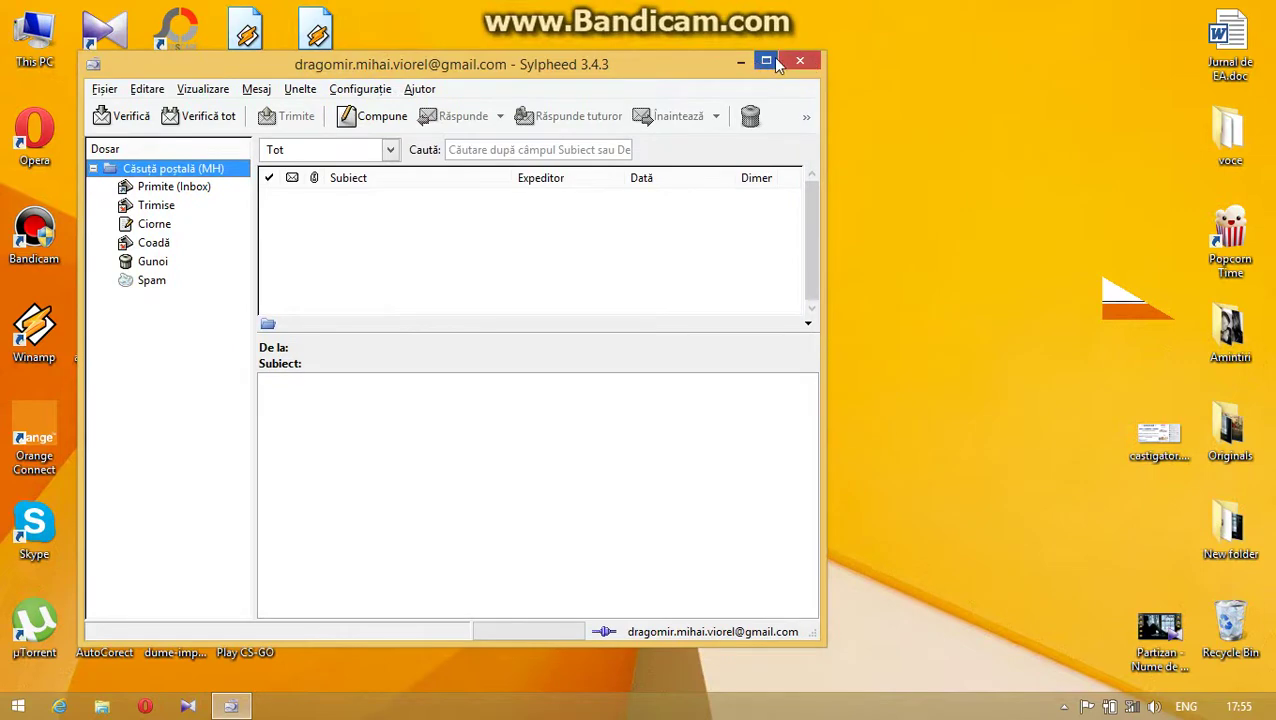
left_click(767, 62)
left_click(24, 31)
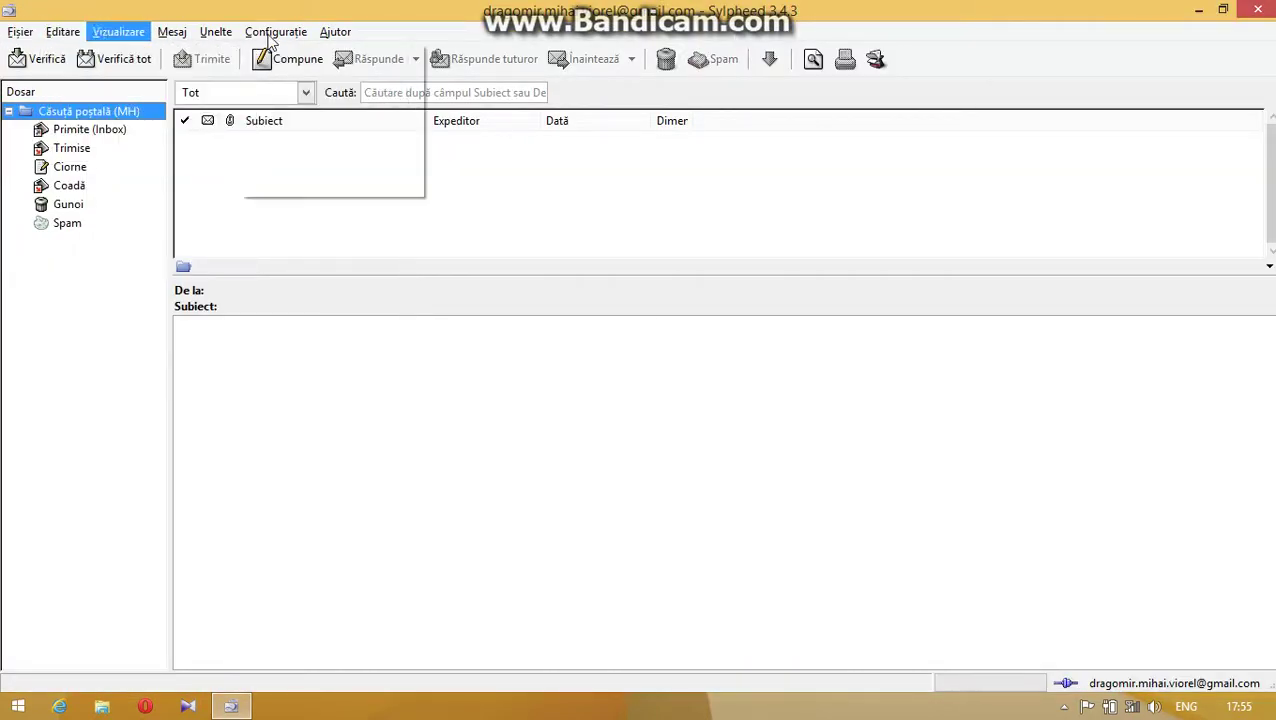
mouse_move(276, 31)
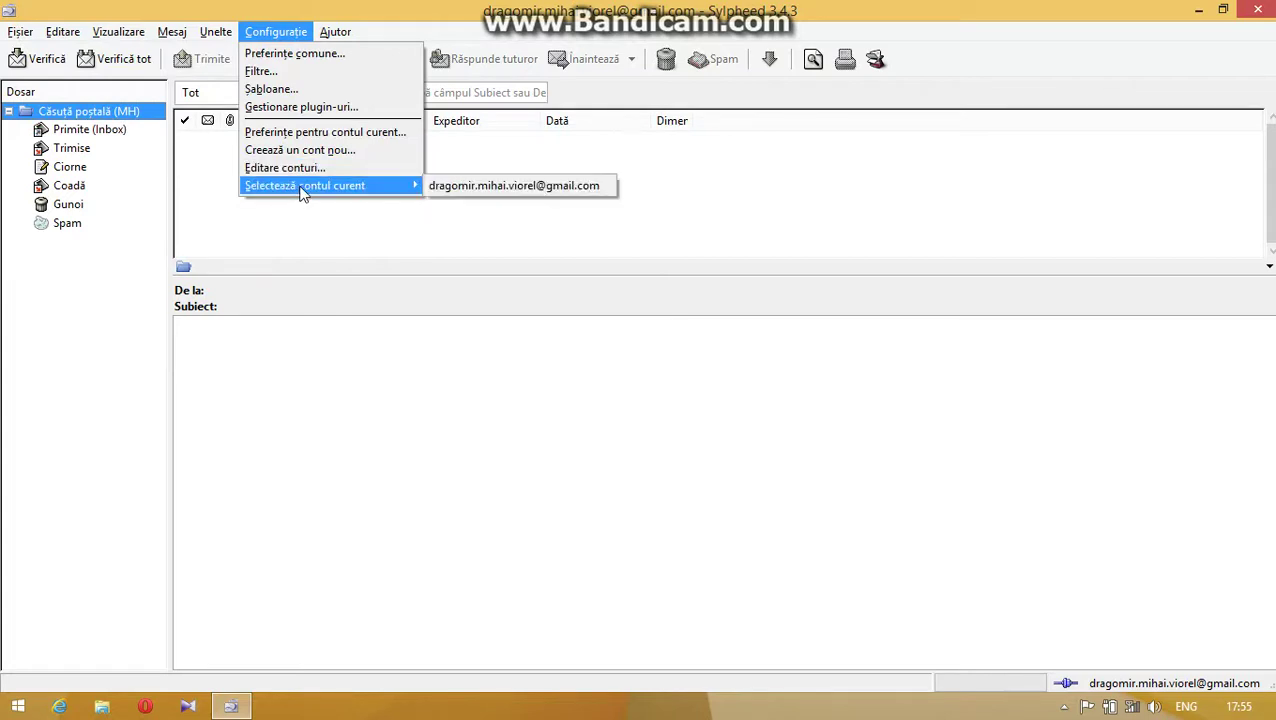
key("Escape")
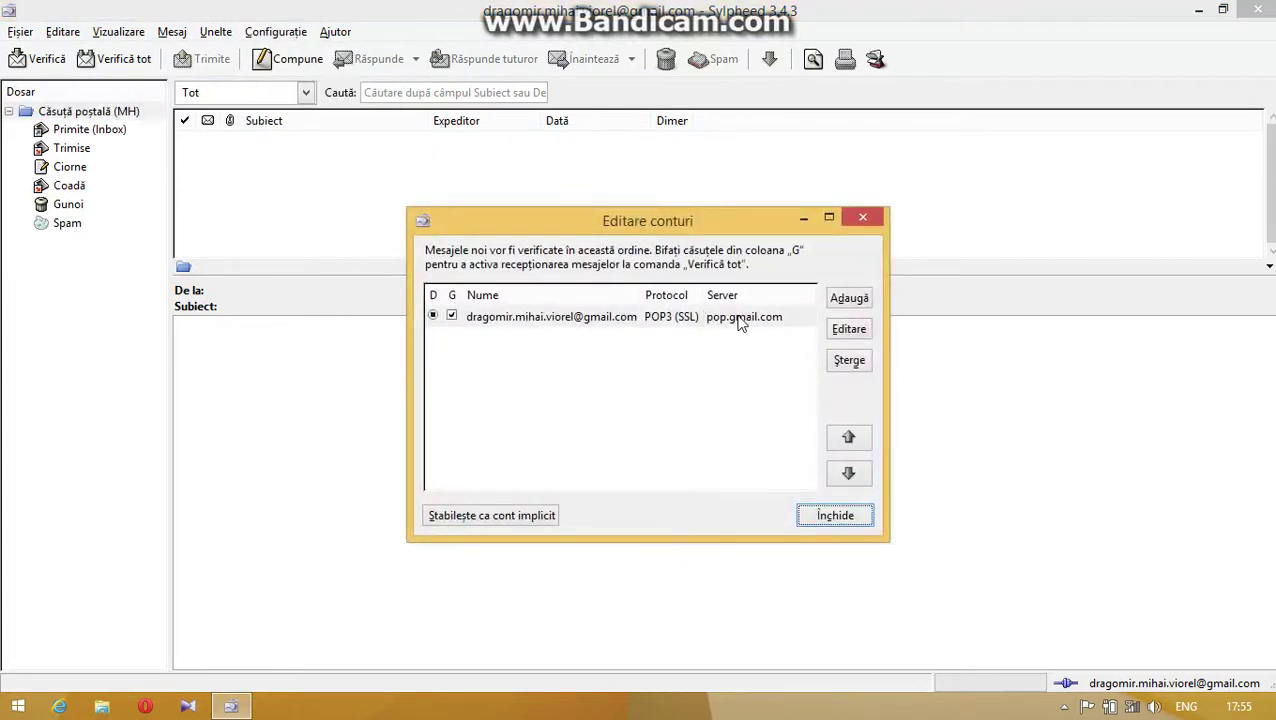
- Edit the Gmail account and enable APOP authentication on the Primire tab
left_click(741, 320)
left_click(852, 331)
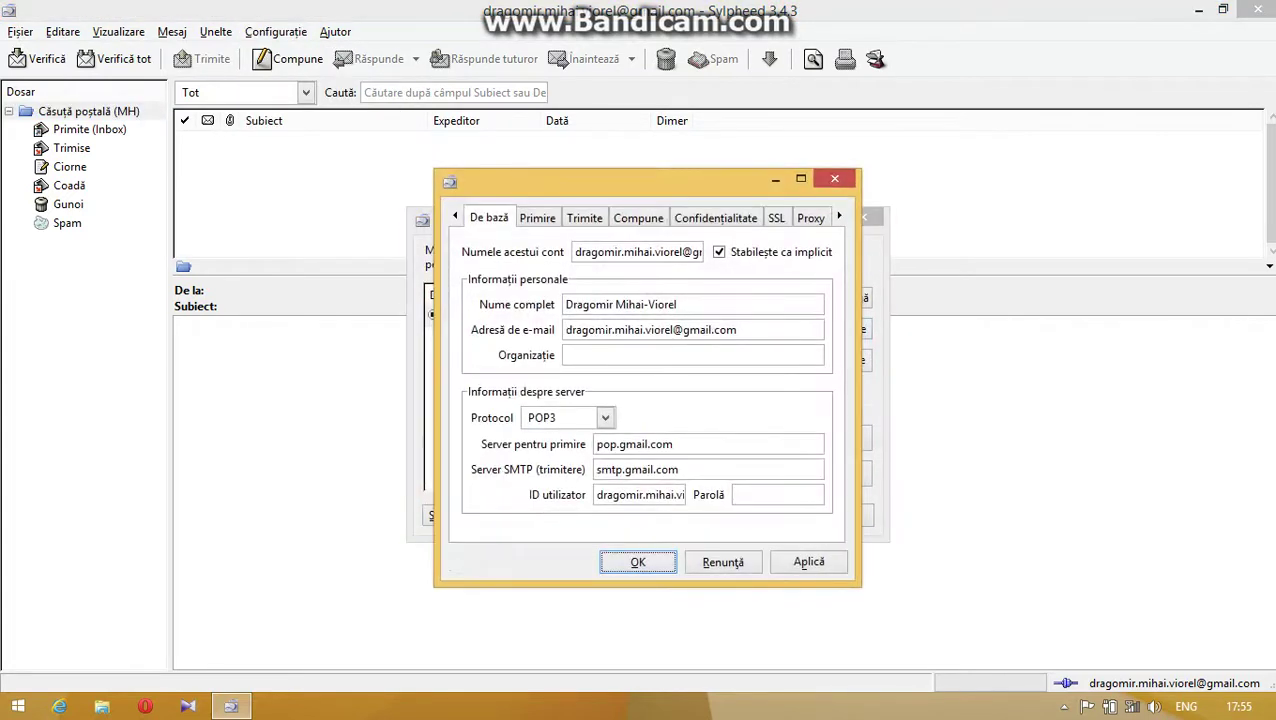
left_click(545, 218)
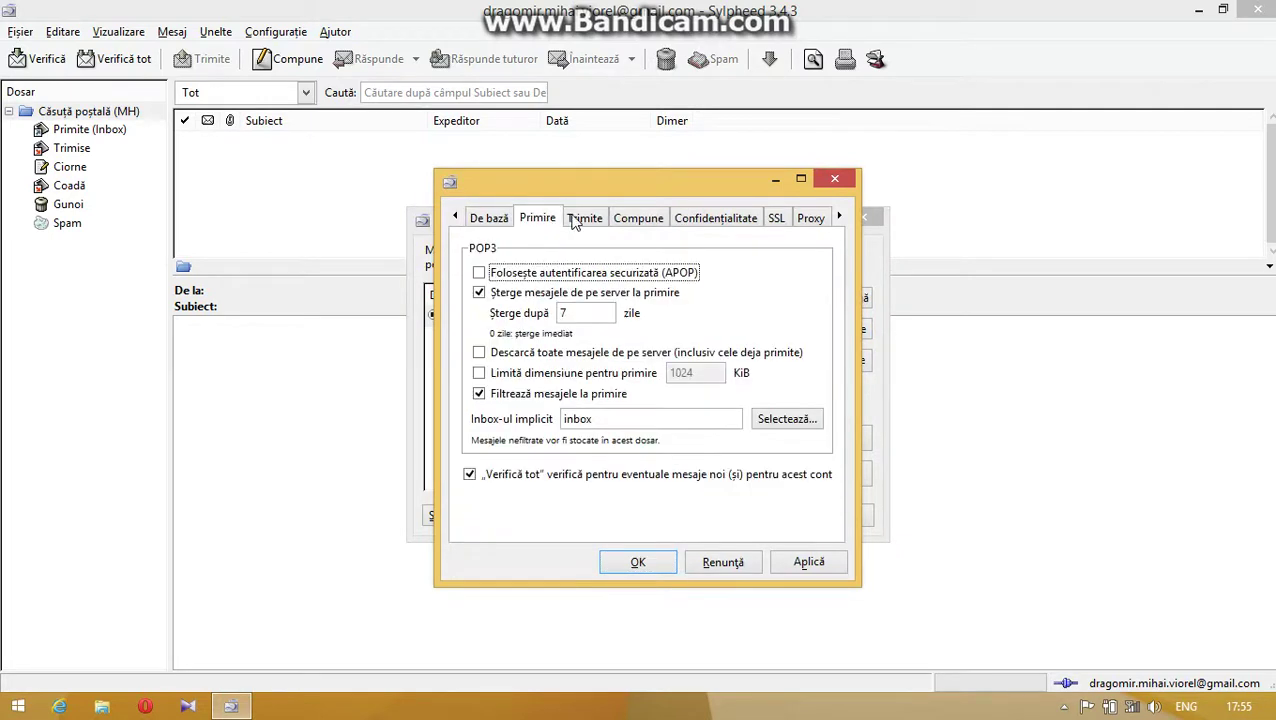
left_click(497, 273)
- Enter the account password in Parolă on the De bază tab and save the settings
left_click(483, 218)
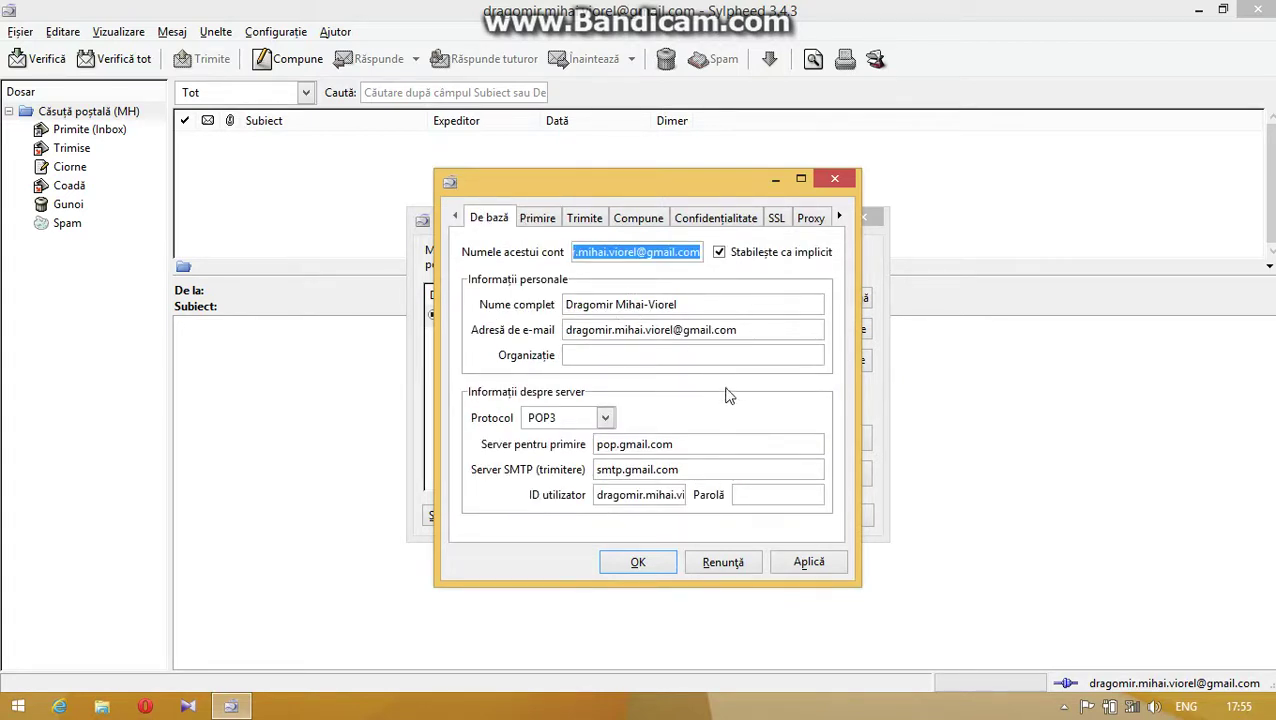
left_click(740, 494)
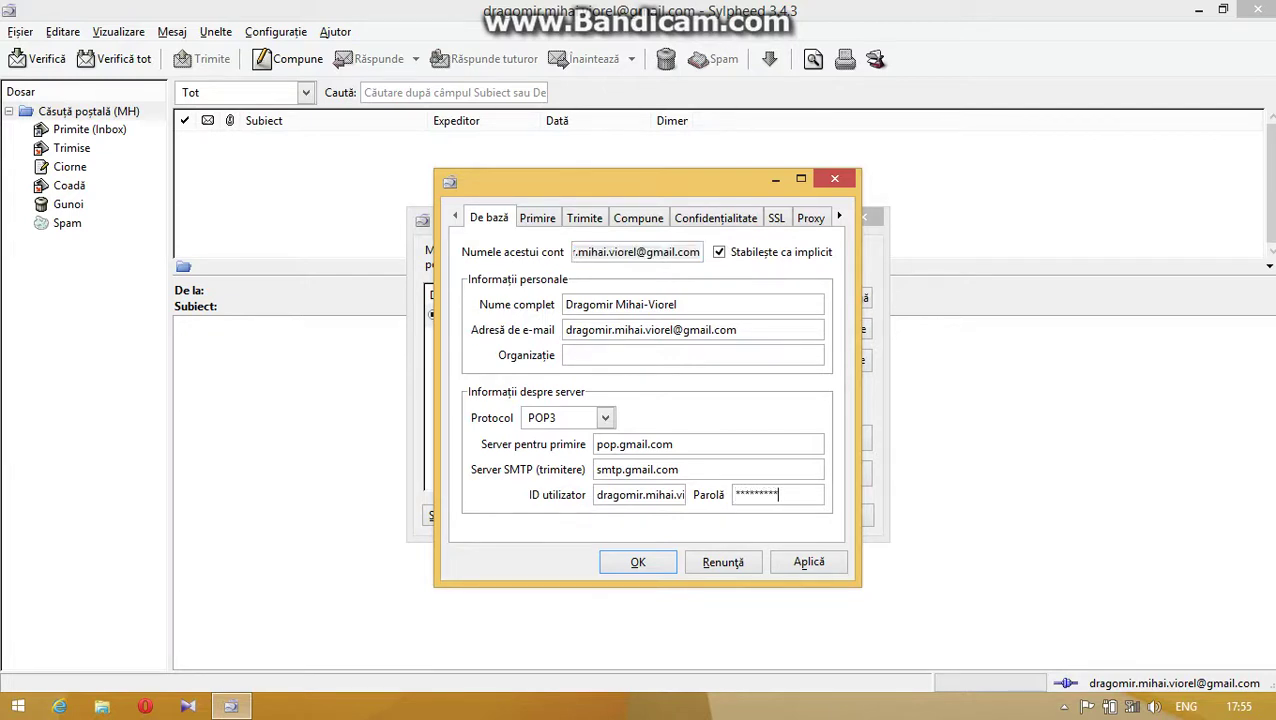
key("Tab")
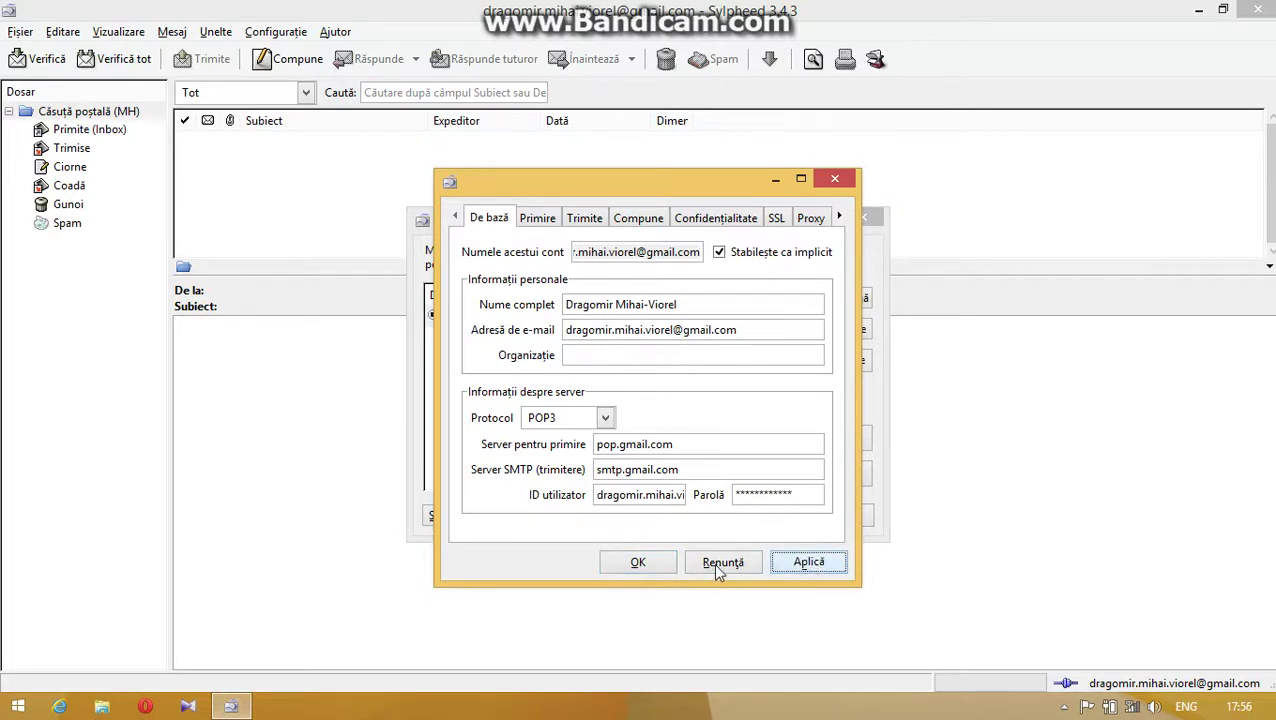
left_click(641, 565)
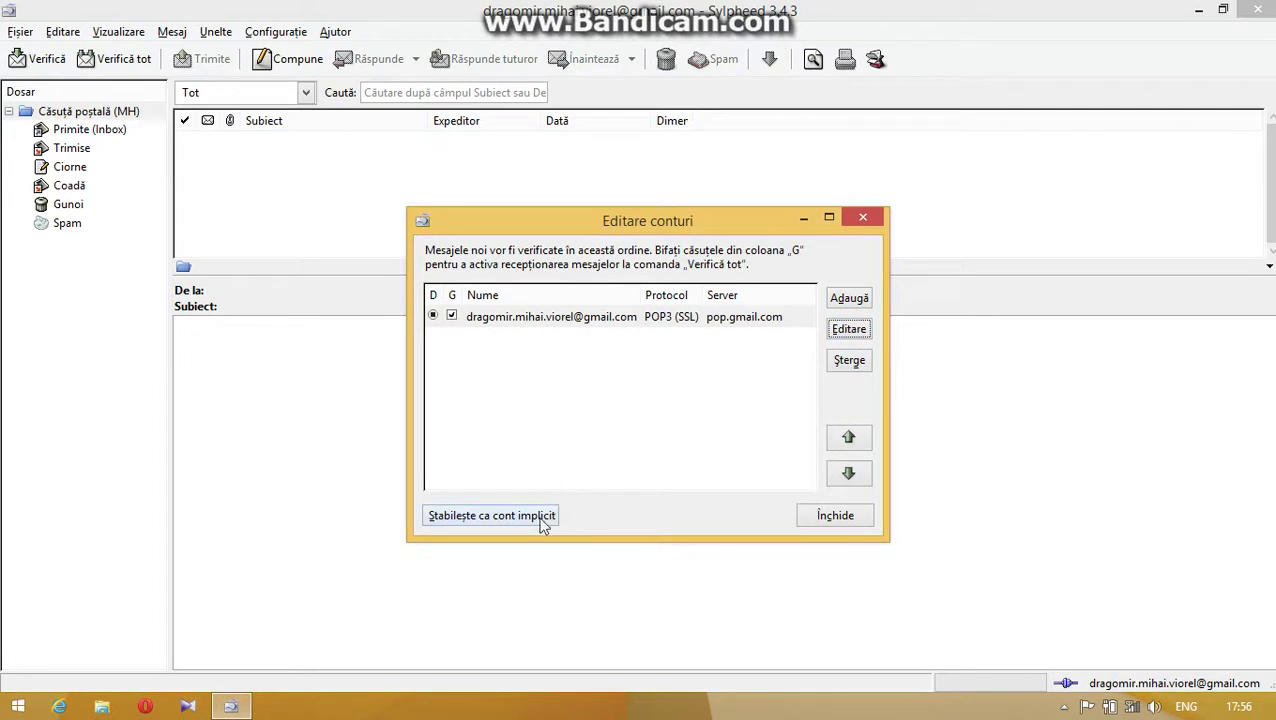
left_click(550, 515)
left_click(862, 340)
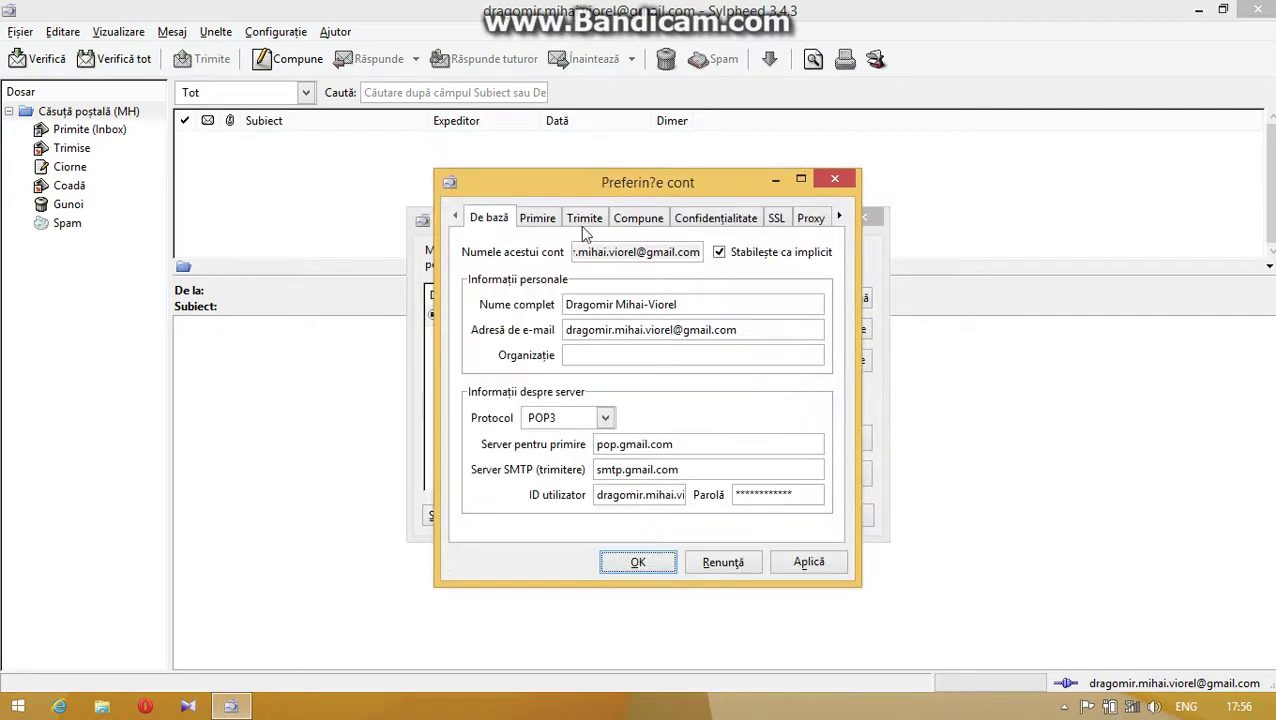
left_click(537, 218)
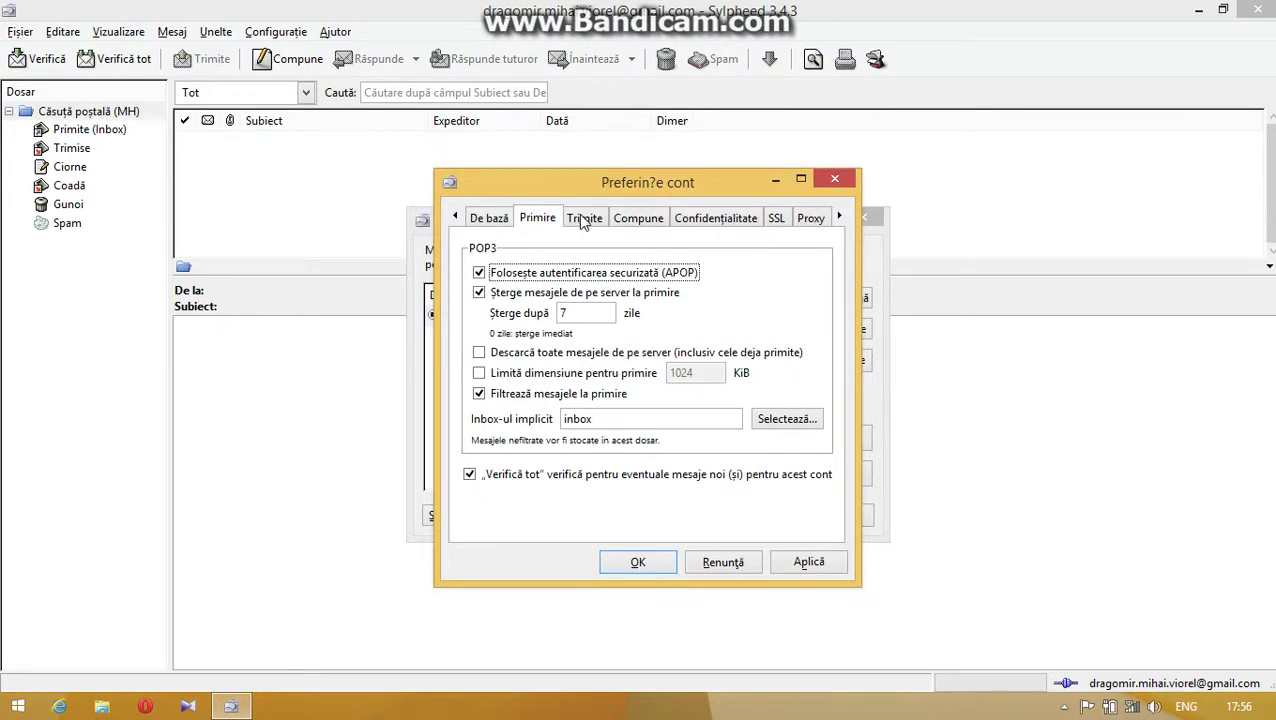
left_click(584, 219)
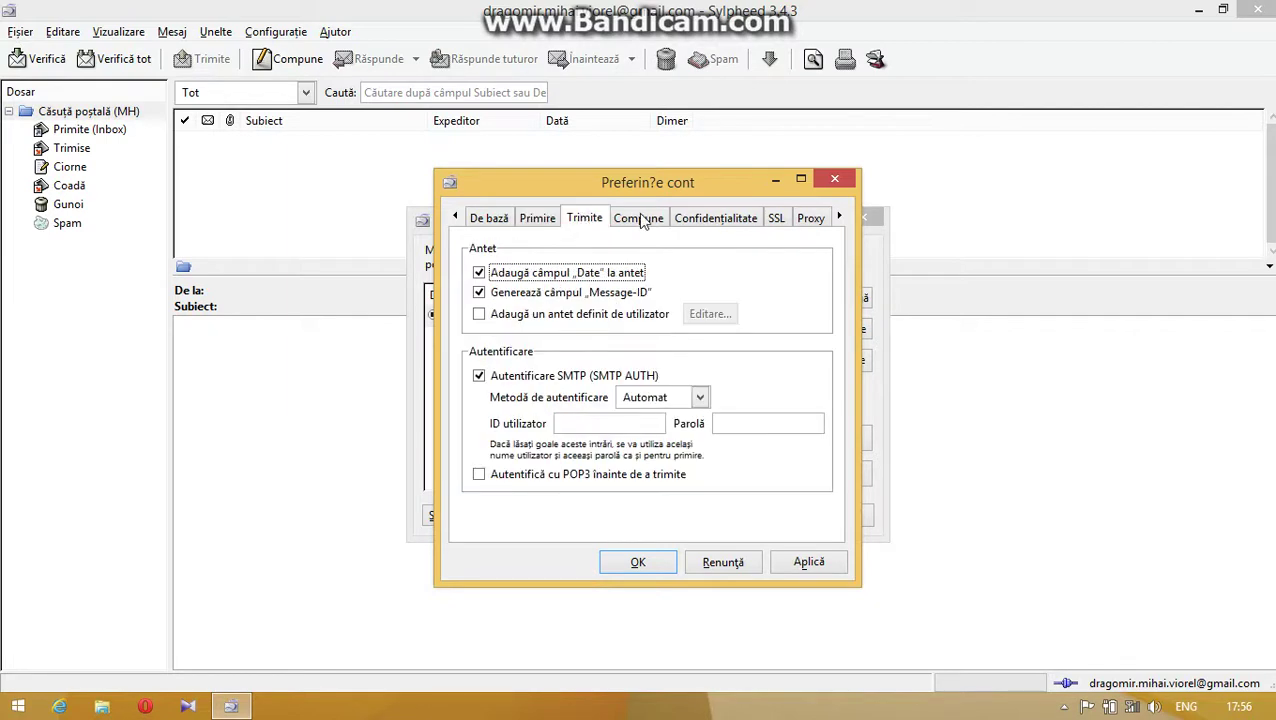
left_click(640, 218)
left_click(588, 219)
left_click(658, 220)
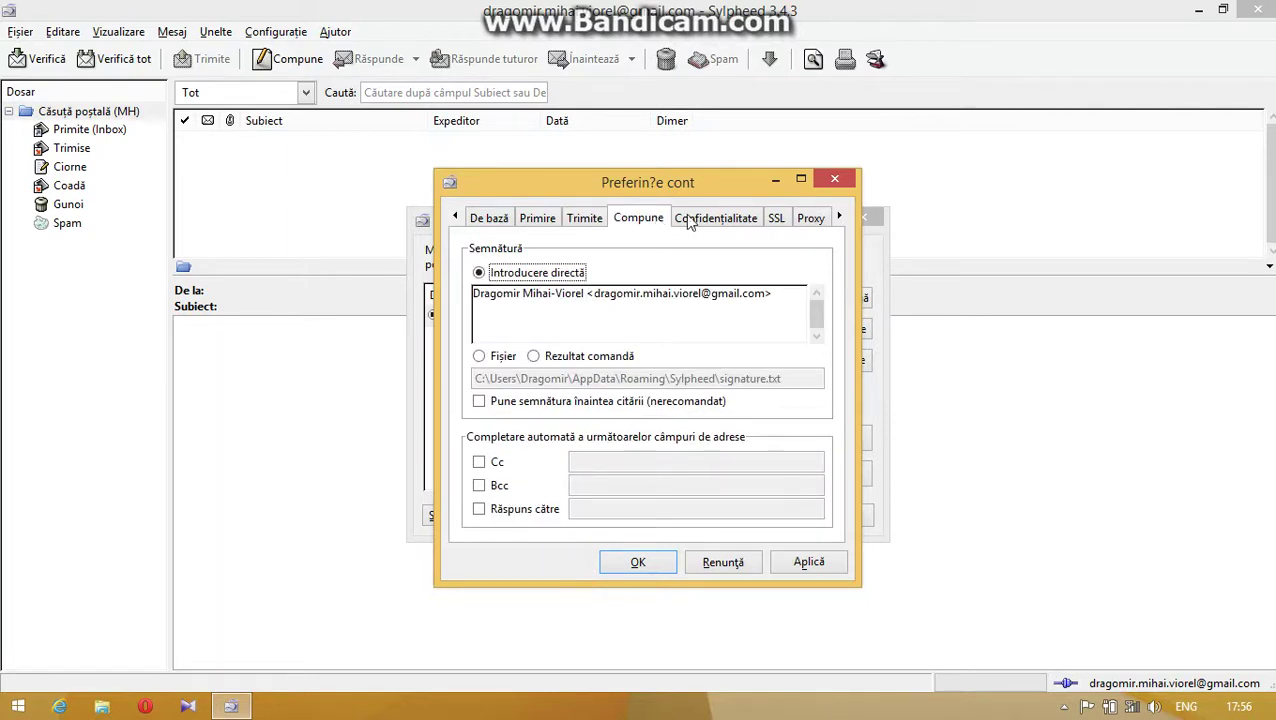
left_click(690, 219)
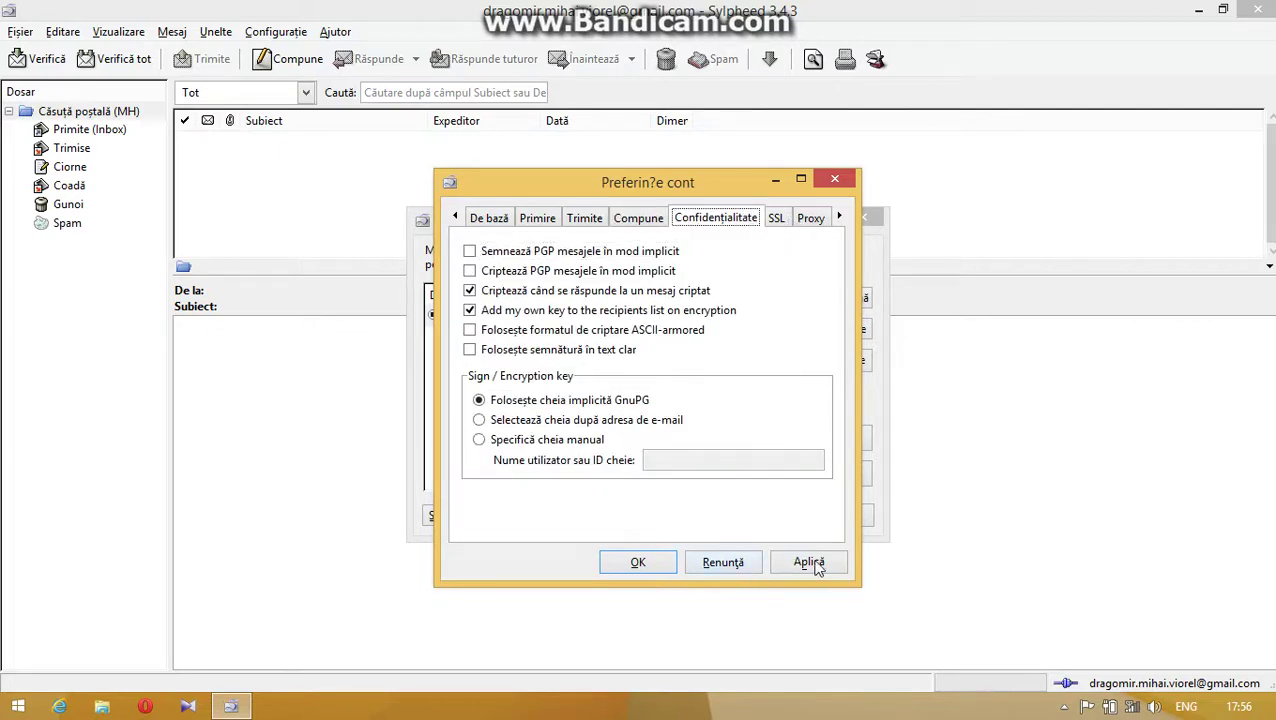
left_click(662, 562)
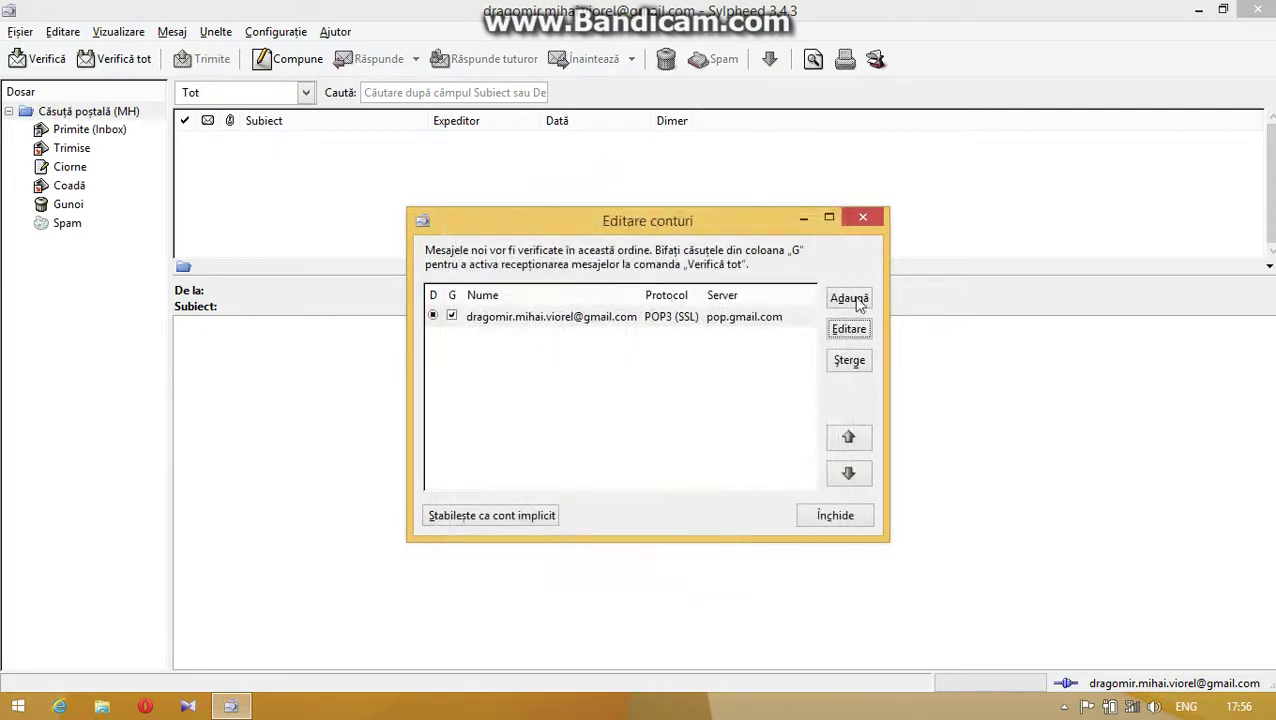
- Close the account list, run Verifică and Verifică tot, dismissing both authentication errors
left_click(826, 518)
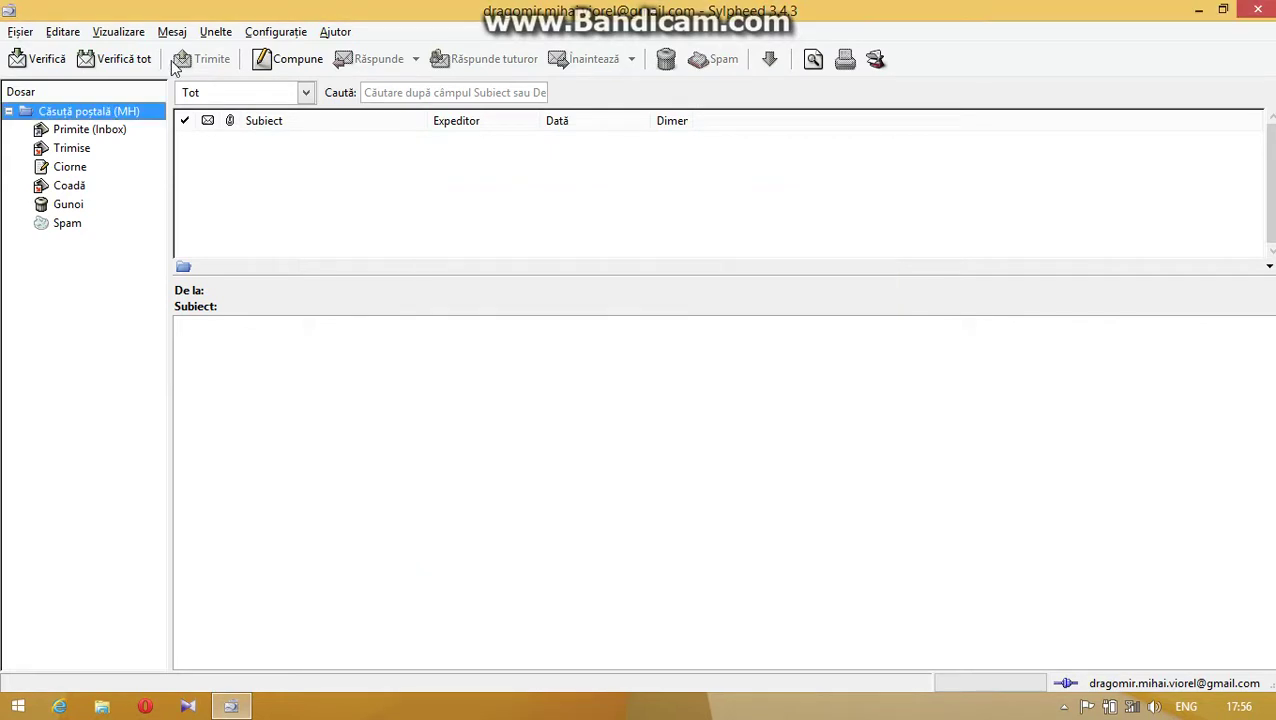
left_click(40, 62)
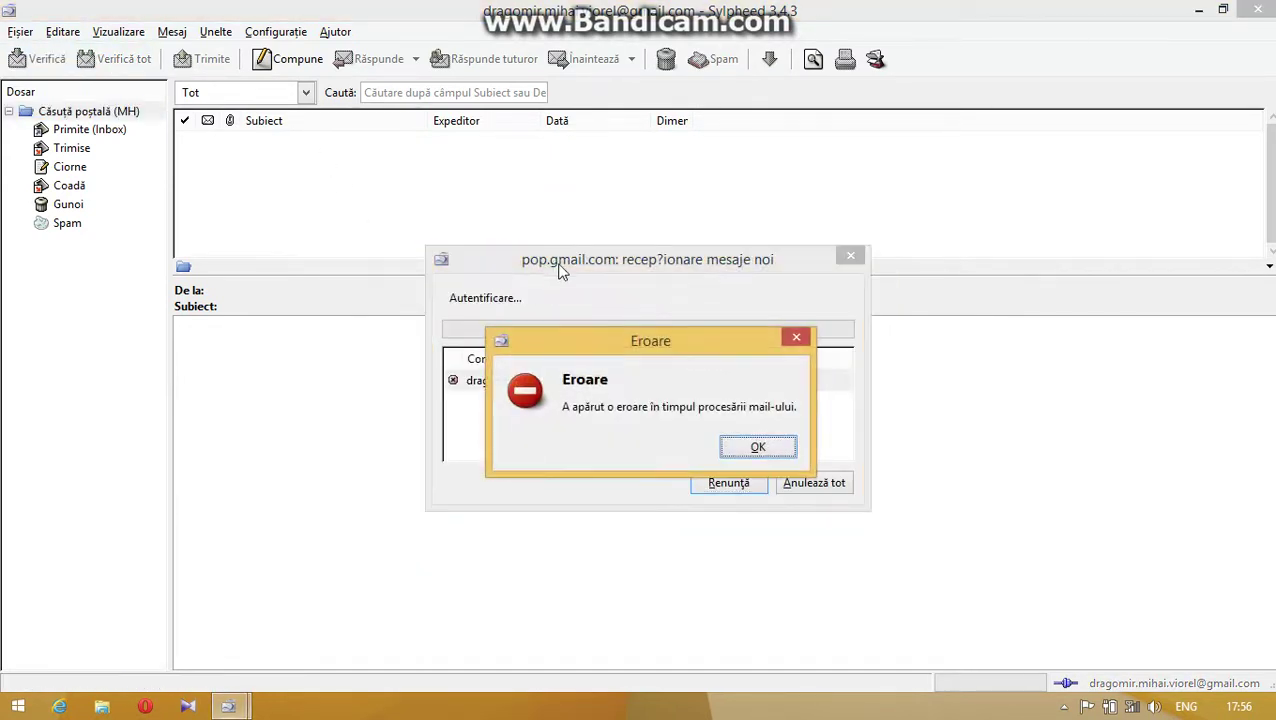
left_click(757, 447)
left_click(145, 60)
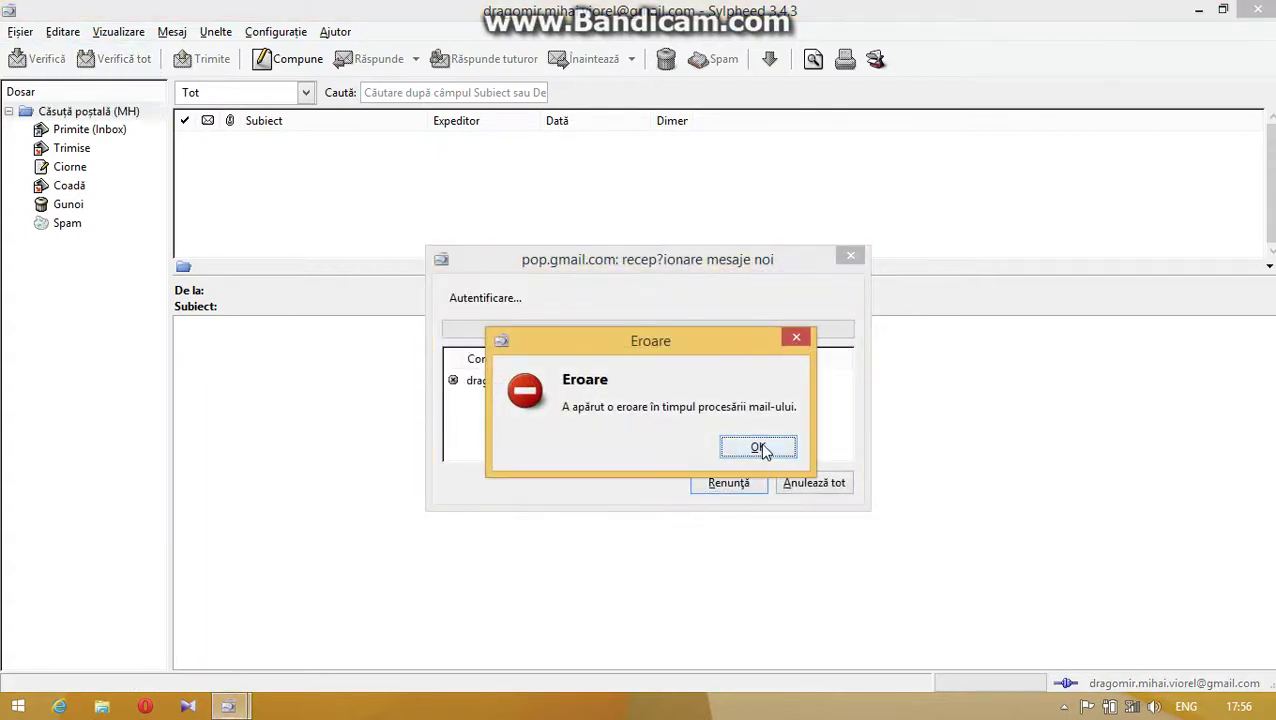
left_click(748, 447)
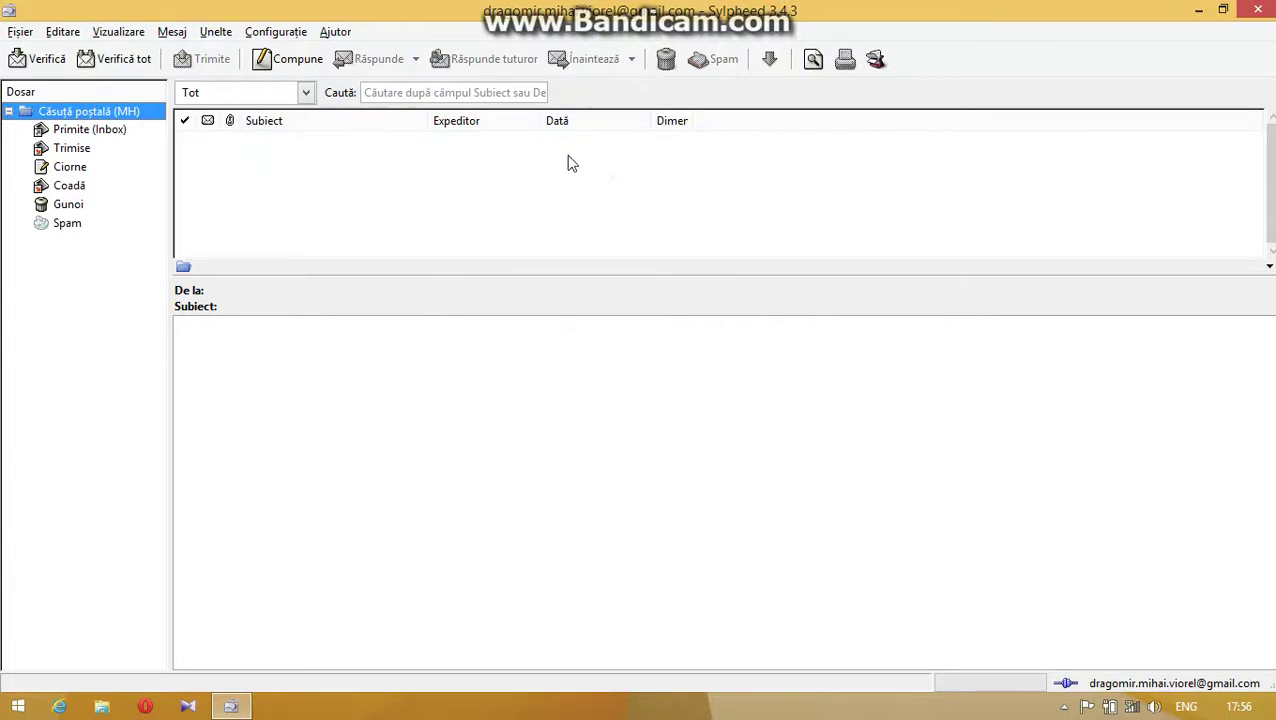
- Browse the Configurație and Editare menus without choosing any command
left_click(270, 158)
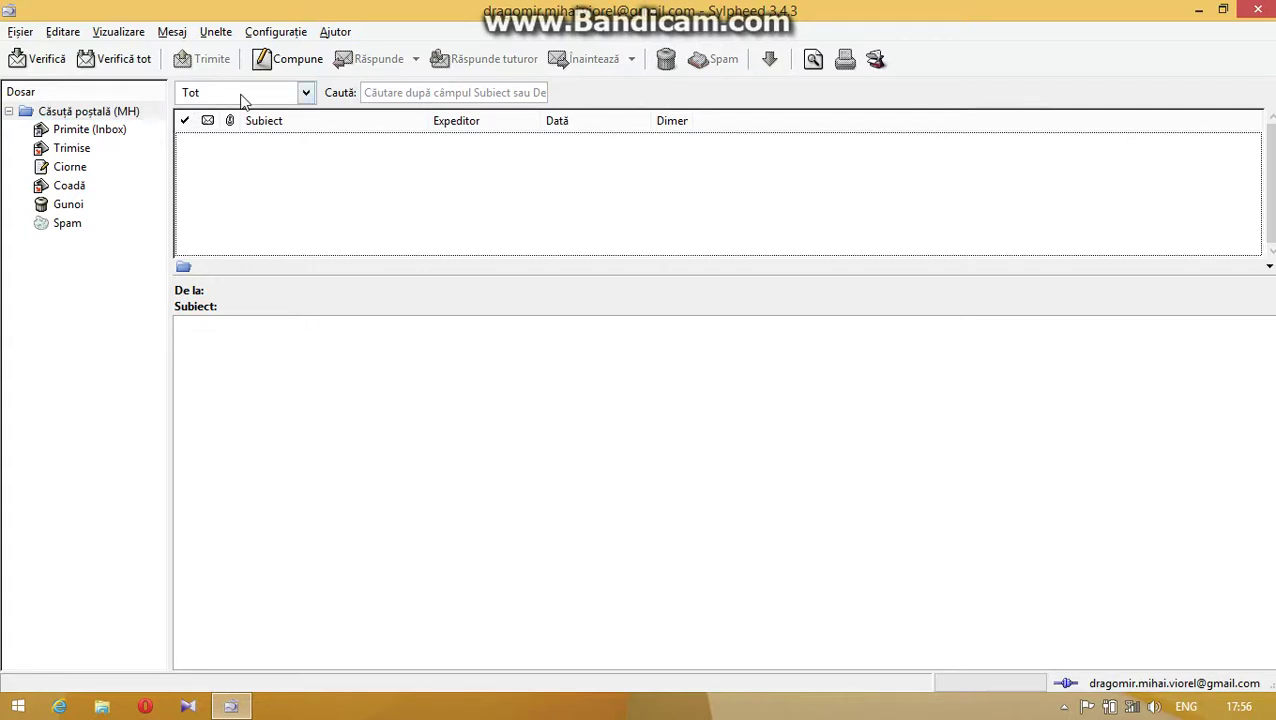
left_click(290, 34)
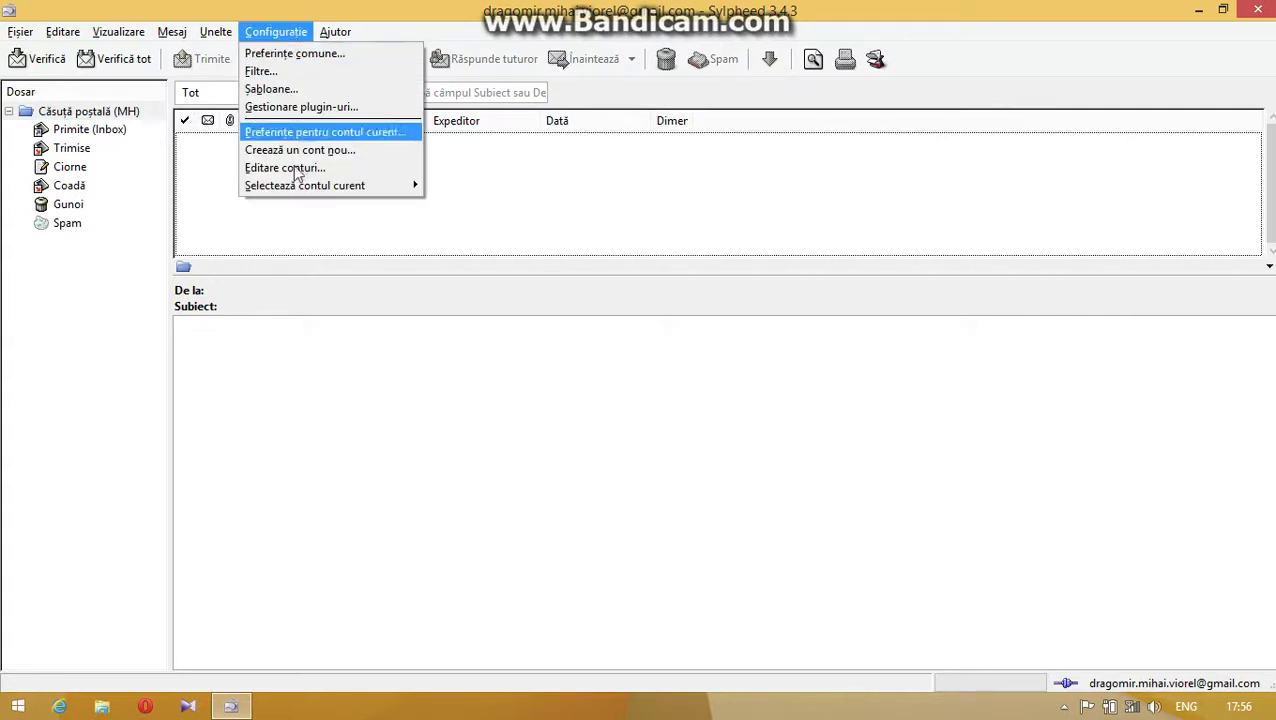
mouse_move(298, 190)
left_click(463, 17)
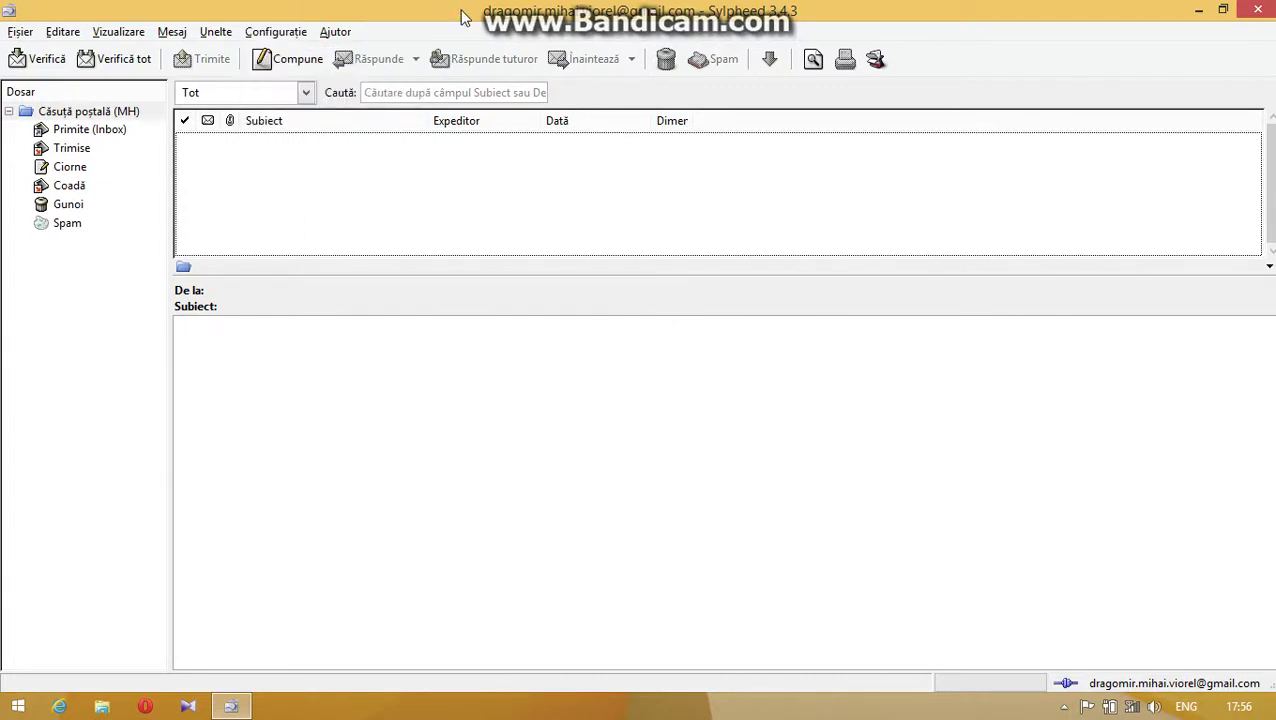
left_click(300, 32)
mouse_move(215, 33)
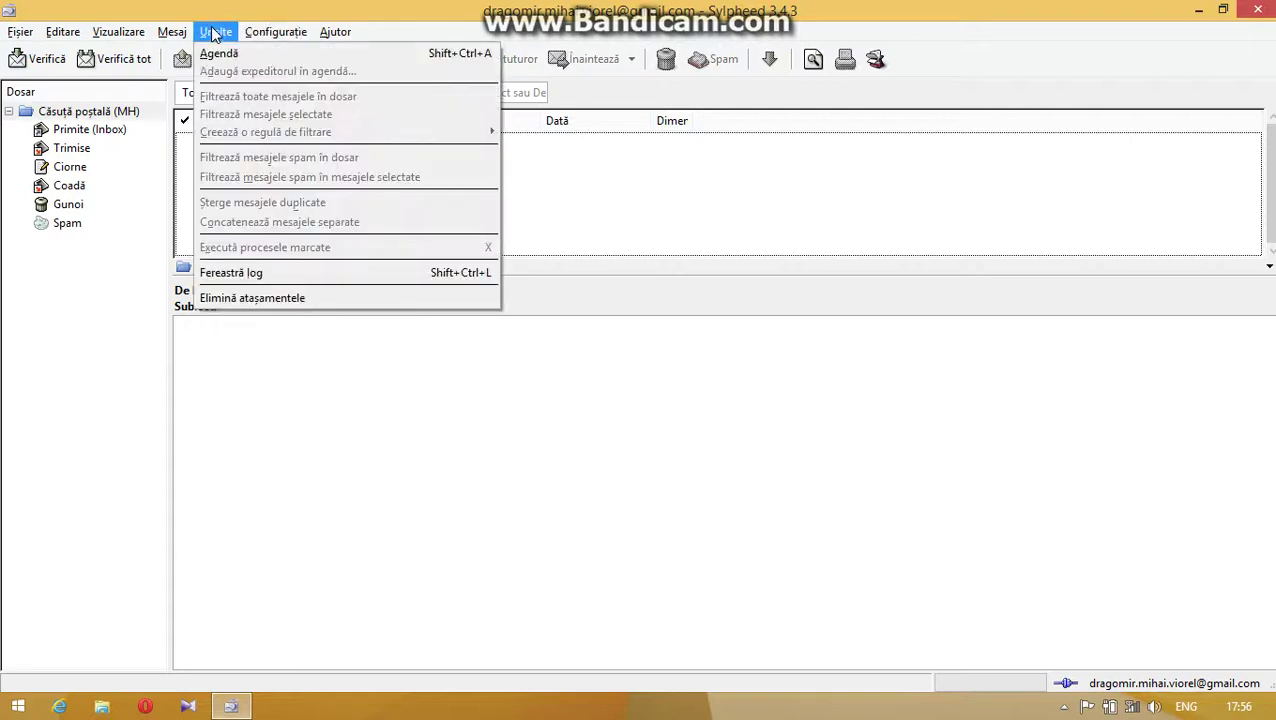
left_click(20, 35)
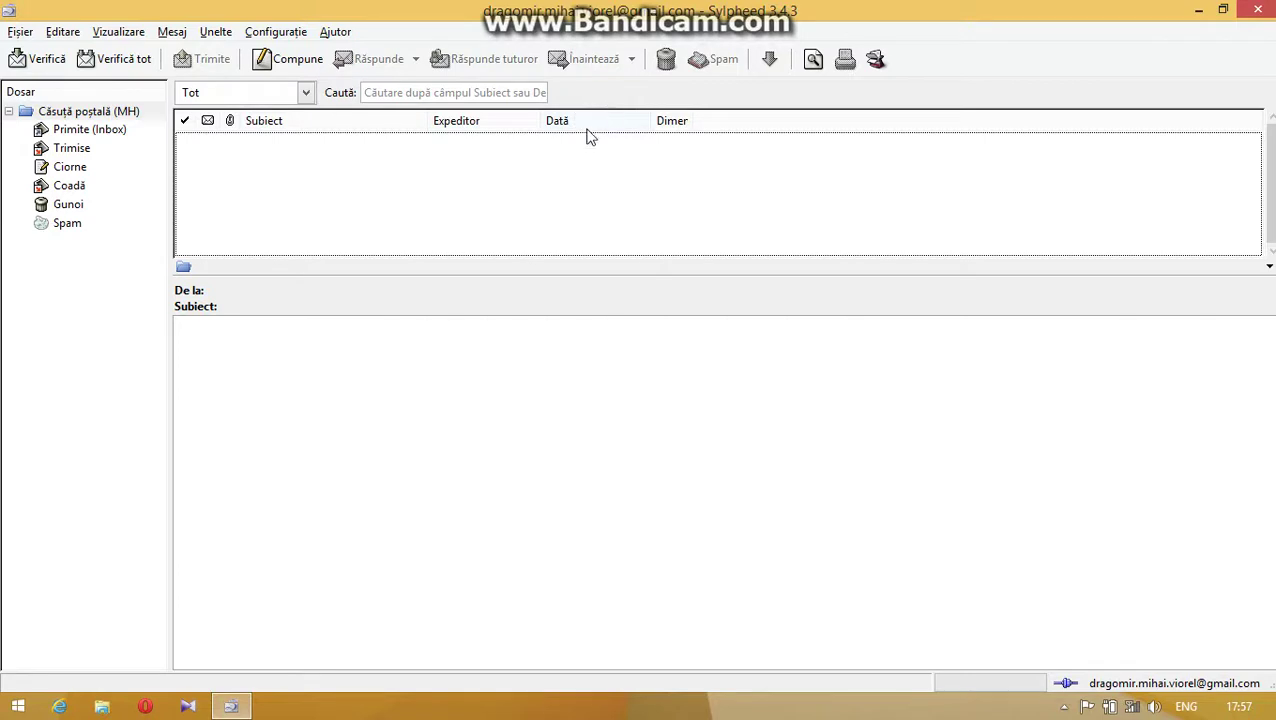
- Open the empty Primite (Inbox) folder and glance over the Mesaj menu
left_click(92, 131)
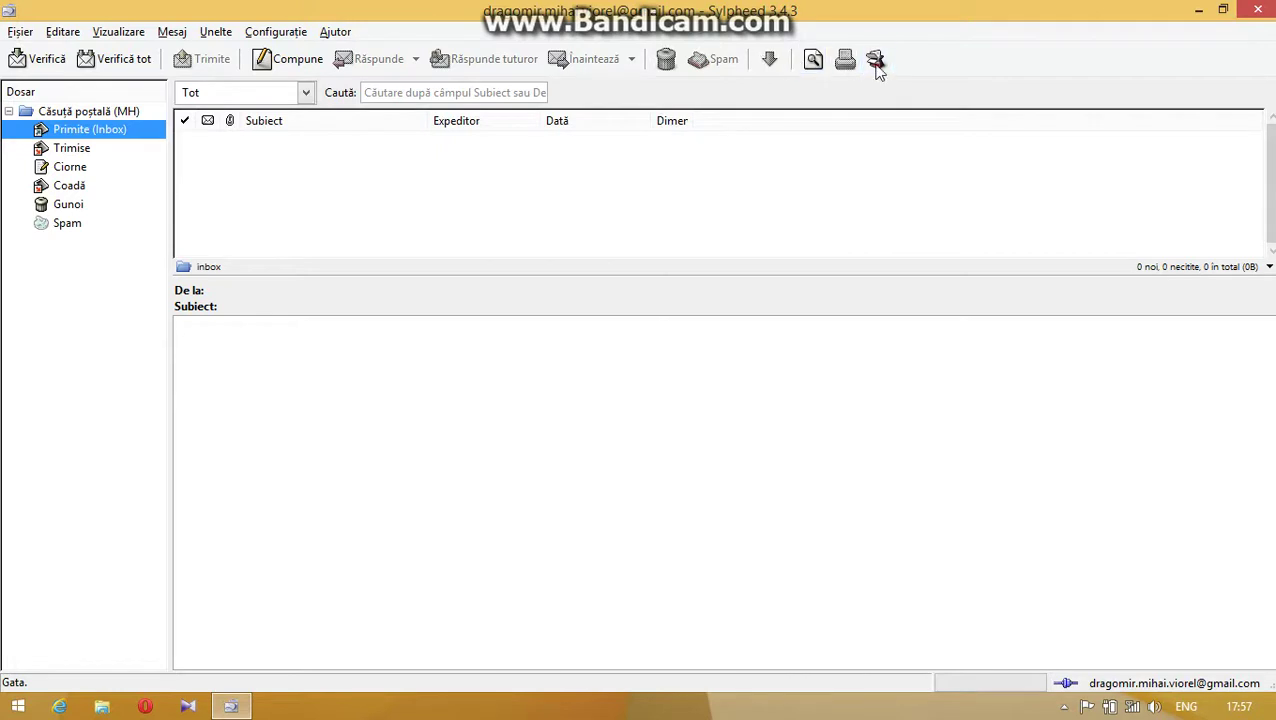
left_click(206, 147)
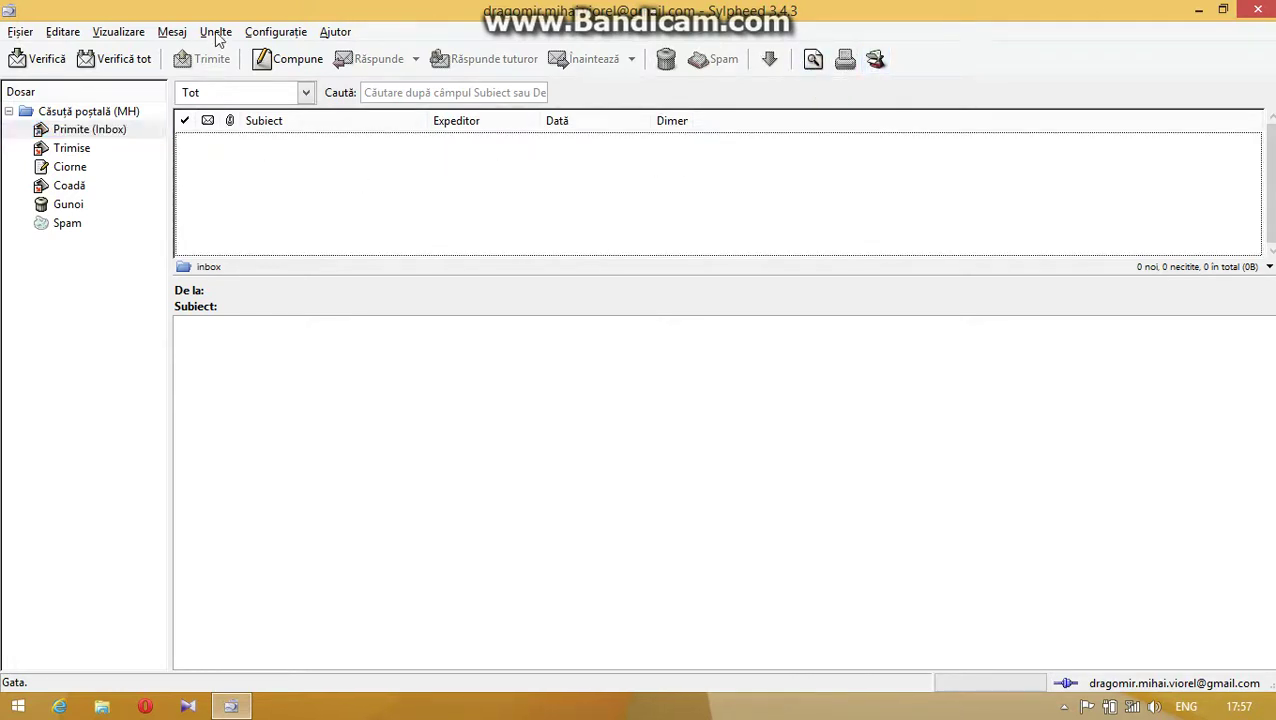
left_click(281, 36)
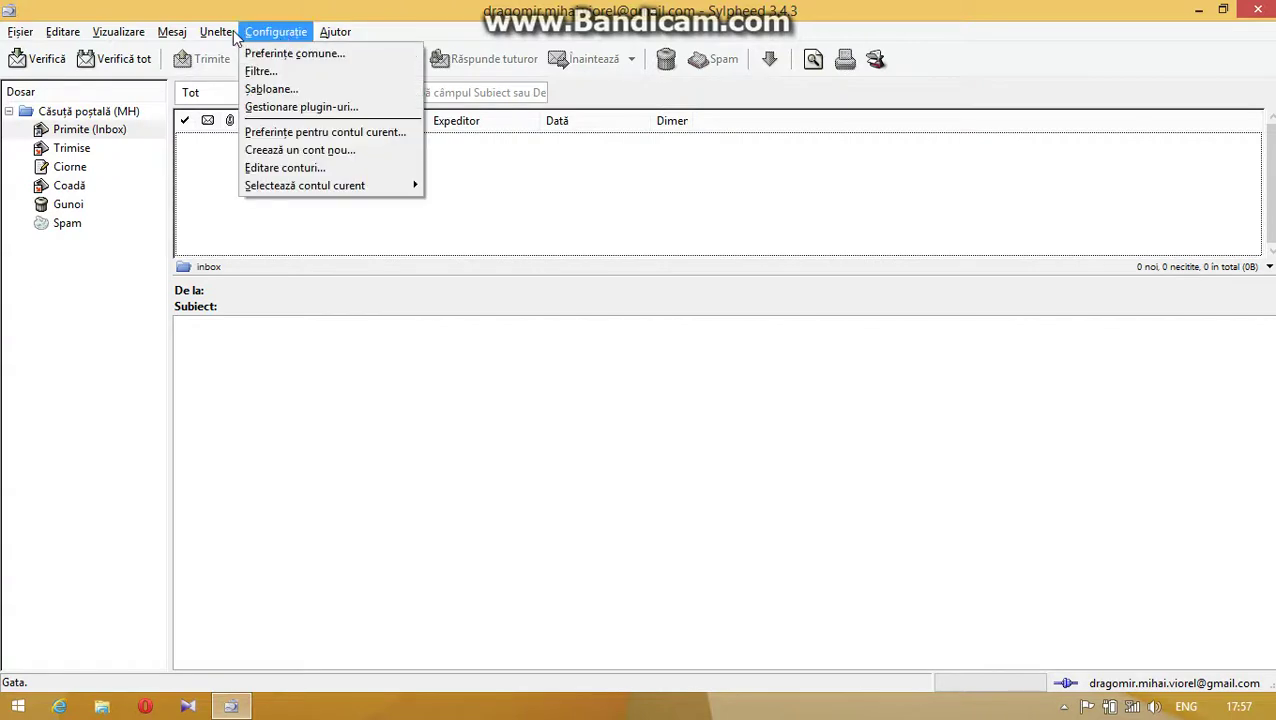
left_click(152, 8)
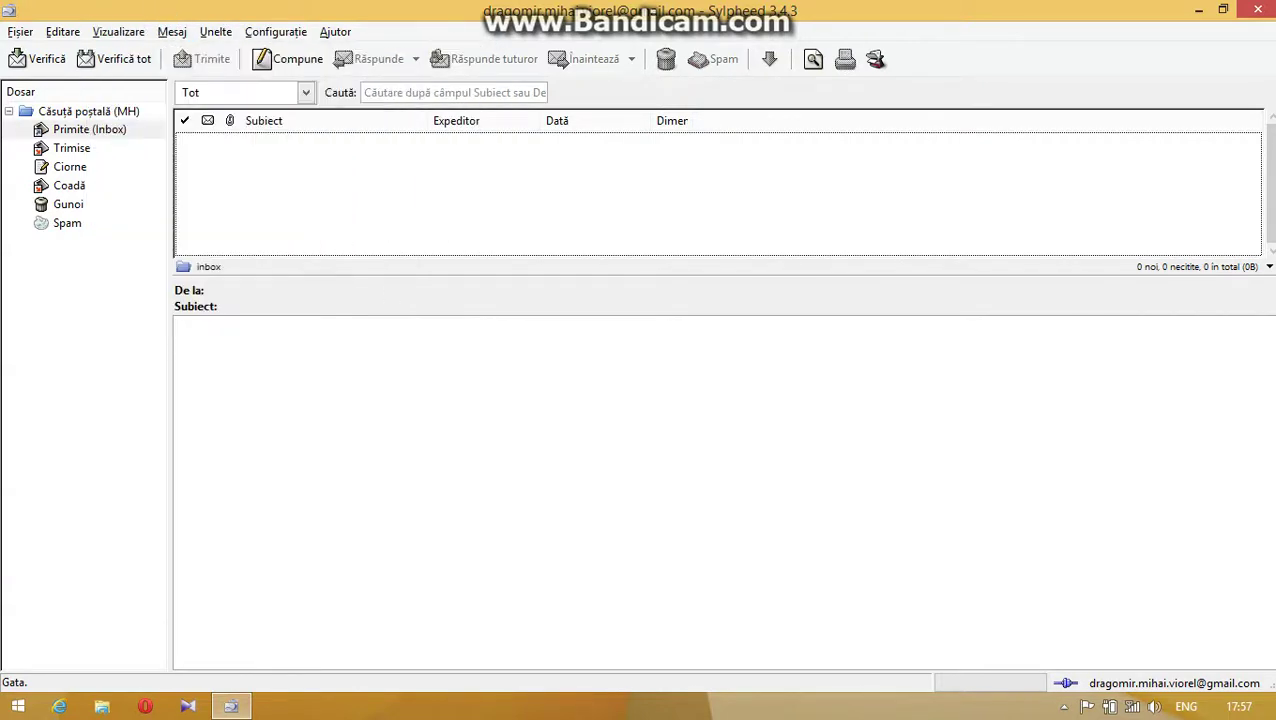